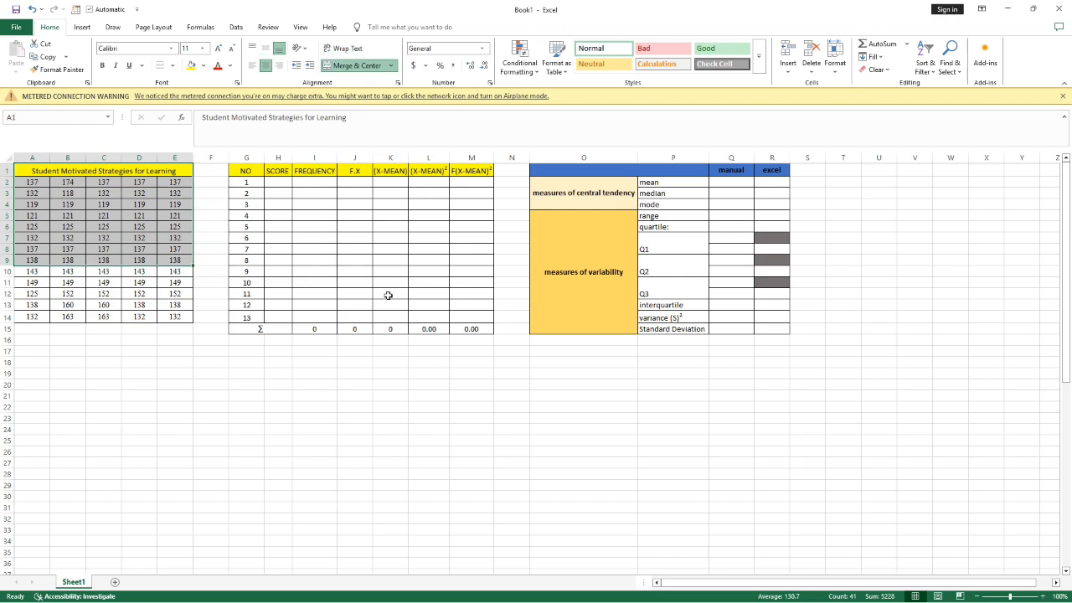
Review the measures of central tendency and variability listed in the results table and the empty frequency table.
left_click(586, 241)
left_click(583, 173)
left_click(584, 204)
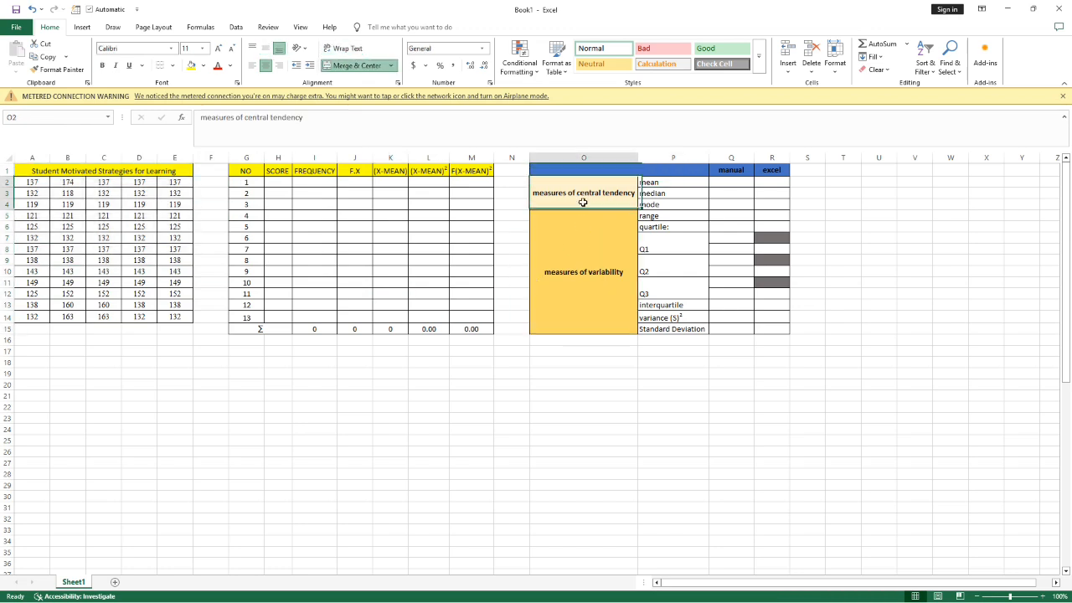
left_click(556, 287)
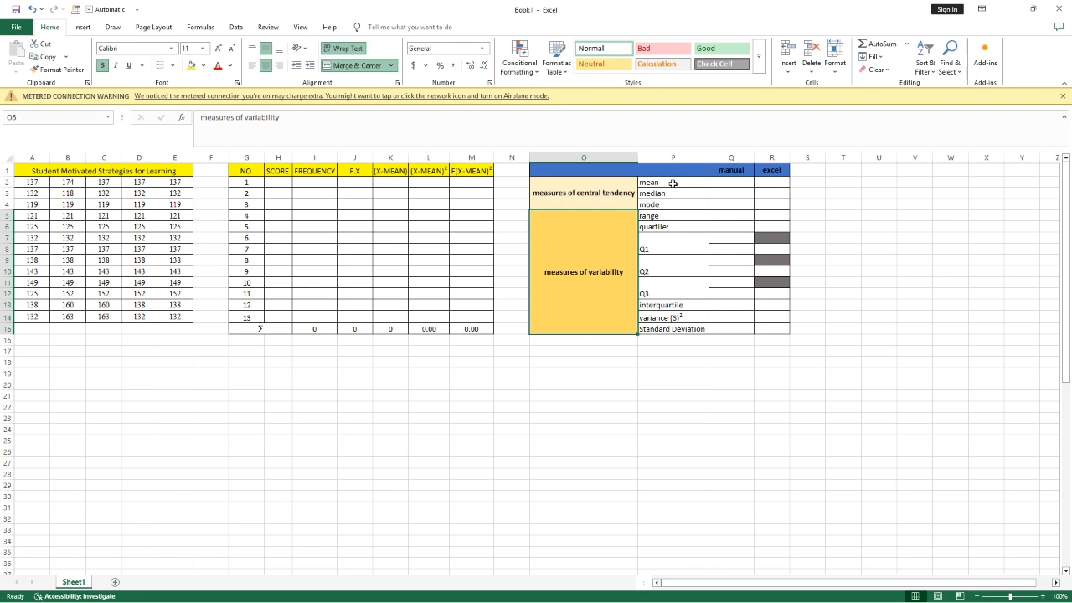
left_click_drag(673, 183, 678, 206)
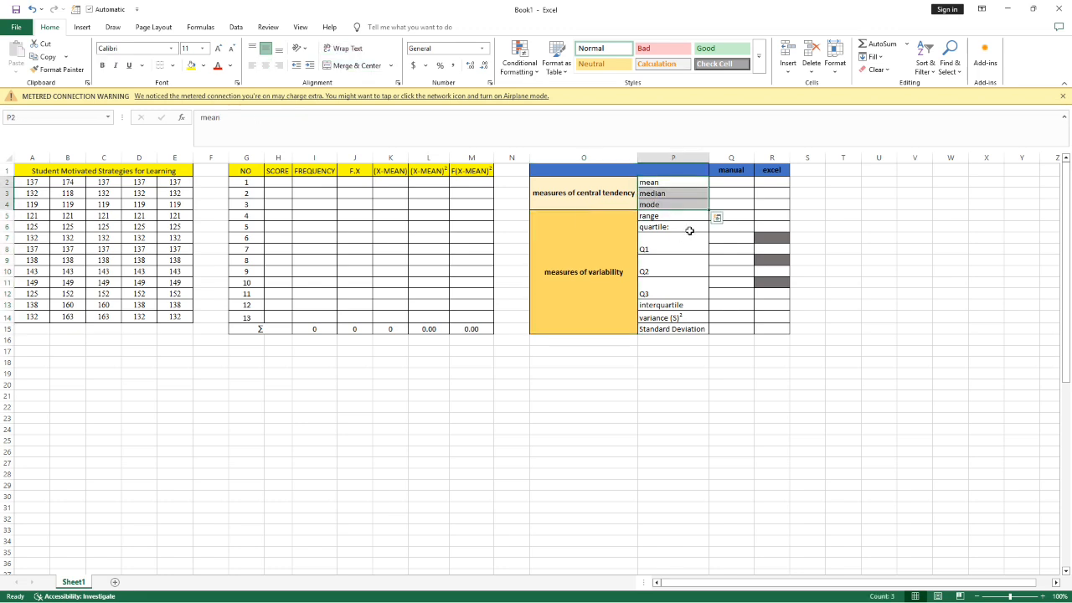
left_click(666, 217)
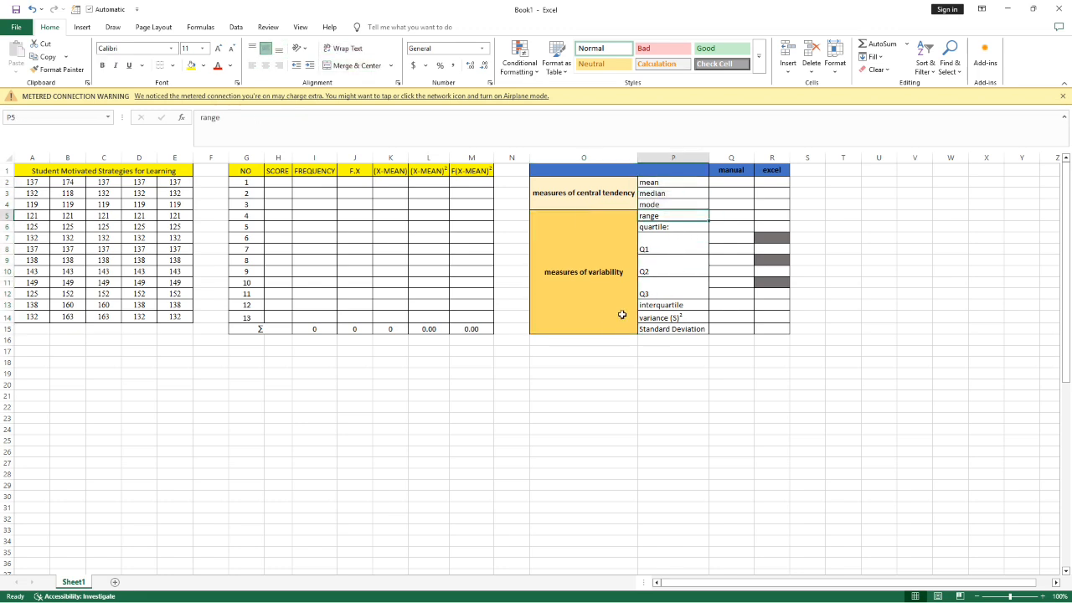
left_click(386, 226)
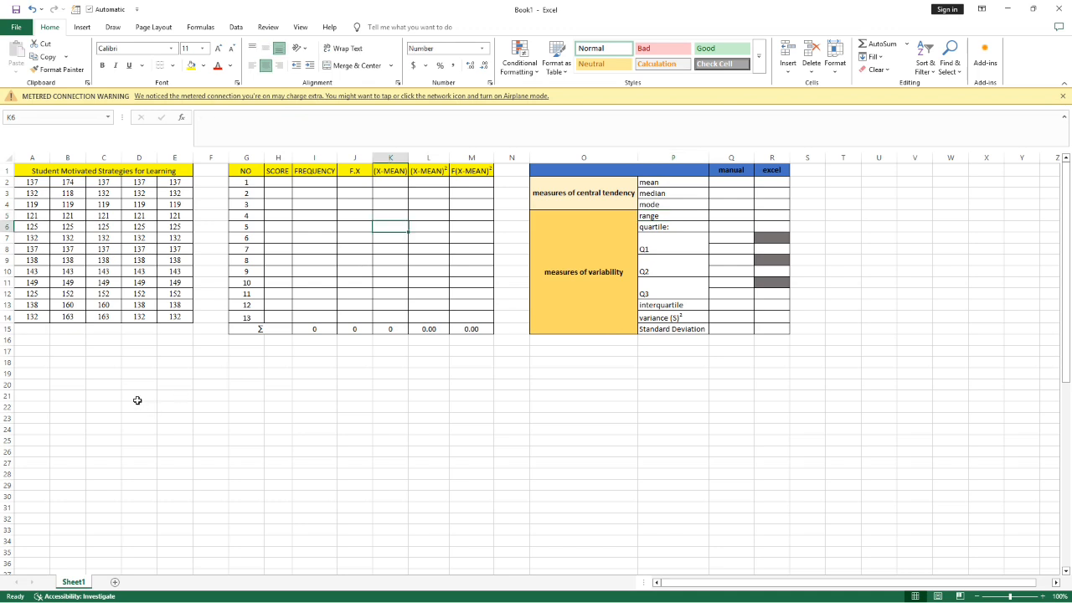
left_click(353, 374)
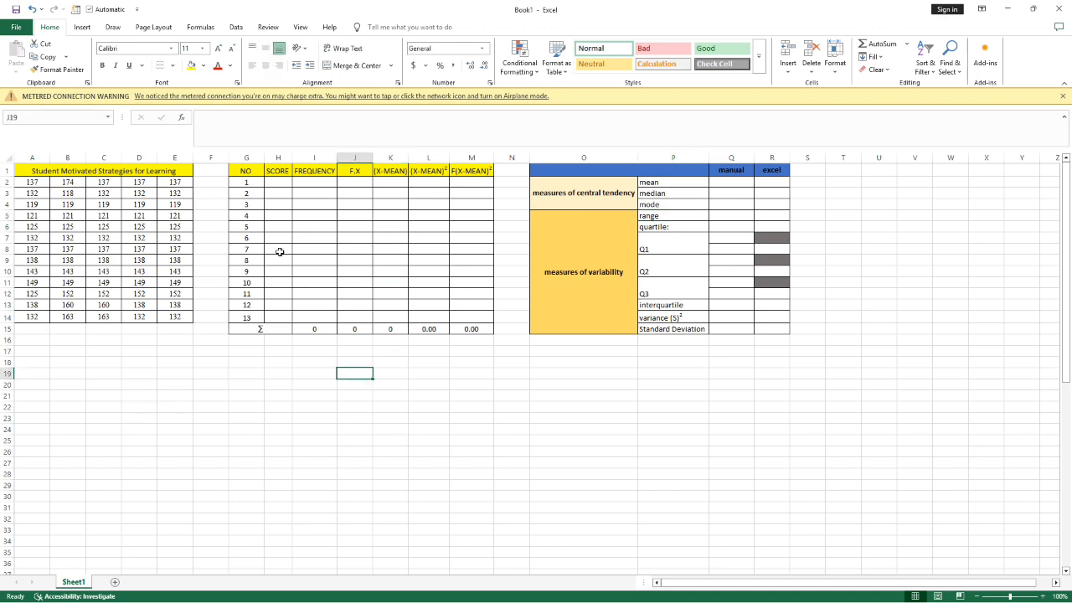
Copy the first column of student scores, A2:A14, into column T starting at T1.
left_click_drag(31, 181, 47, 316)
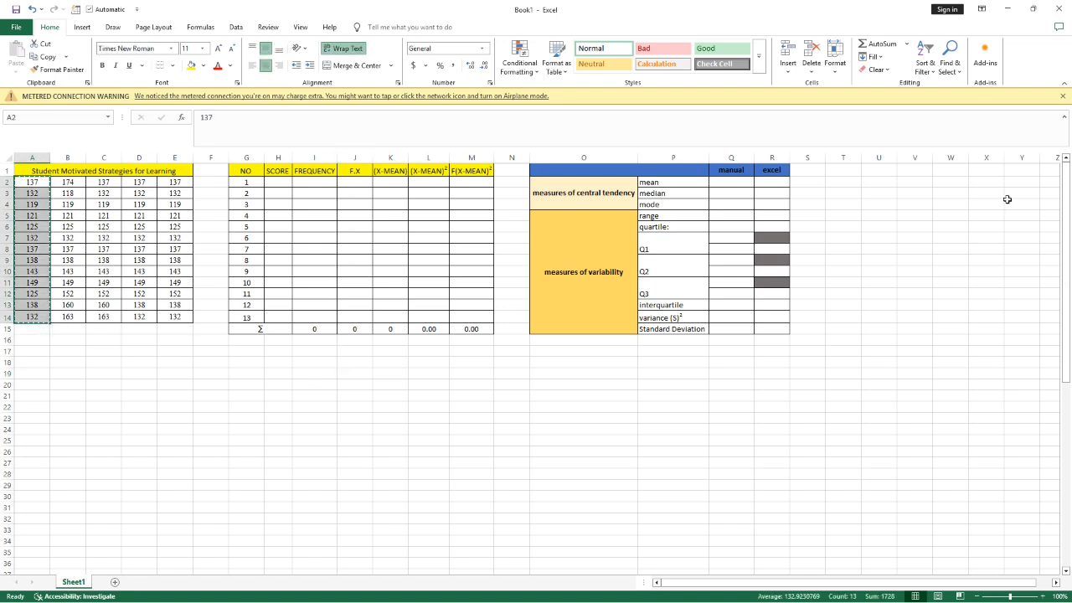
key("ctrl+c")
left_click(844, 170)
key("ctrl+v")
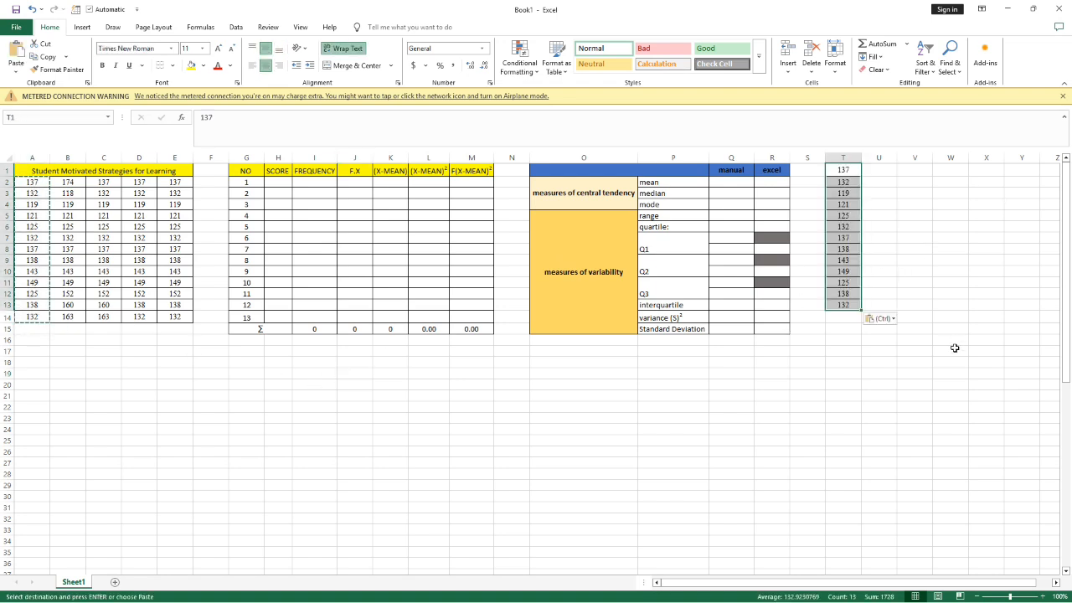
left_click(952, 350)
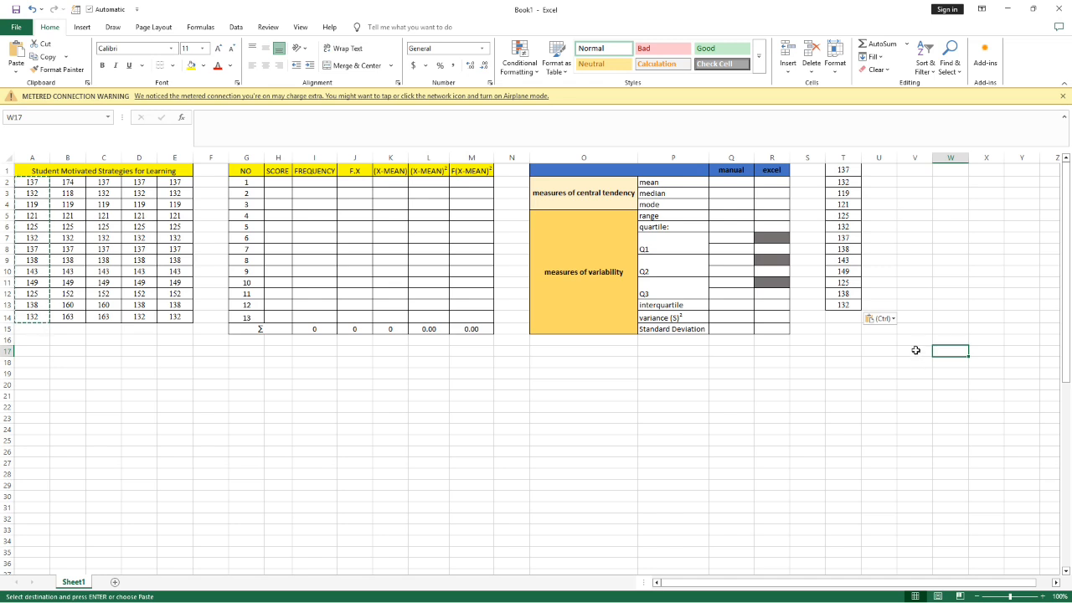
Append the second score column, B2:B14, to the list in column T starting at T14.
left_click(74, 182)
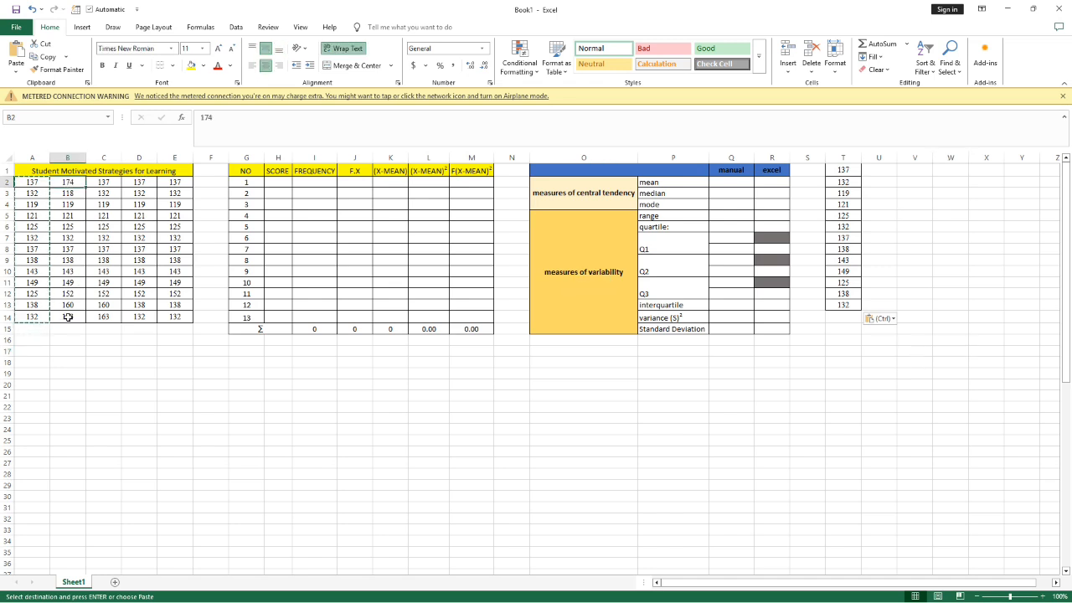
left_click(68, 317, "shift")
key("ctrl+c")
left_click(848, 316)
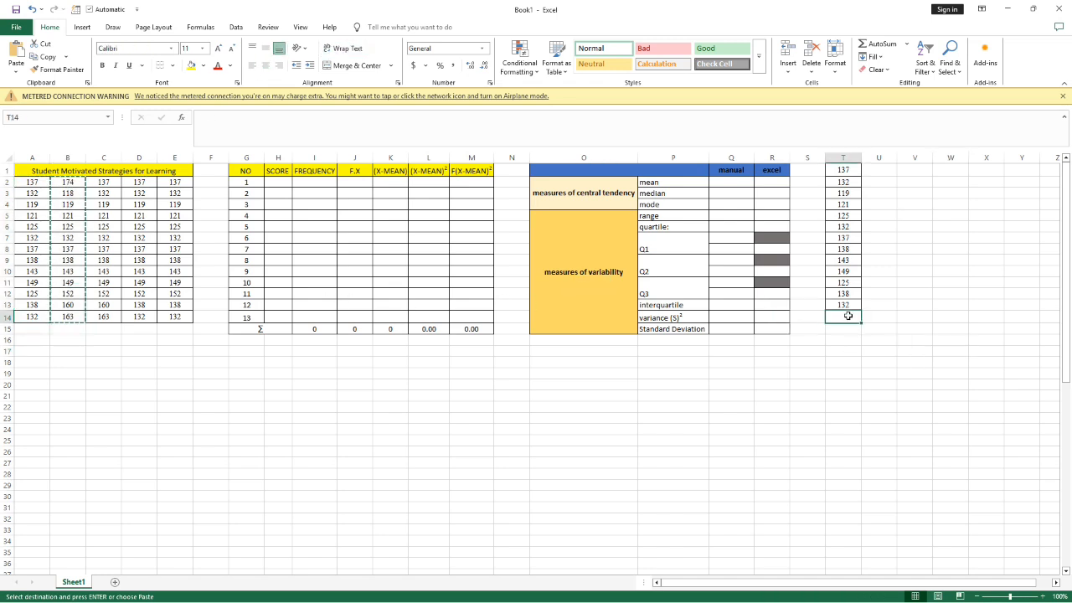
key("ctrl+v")
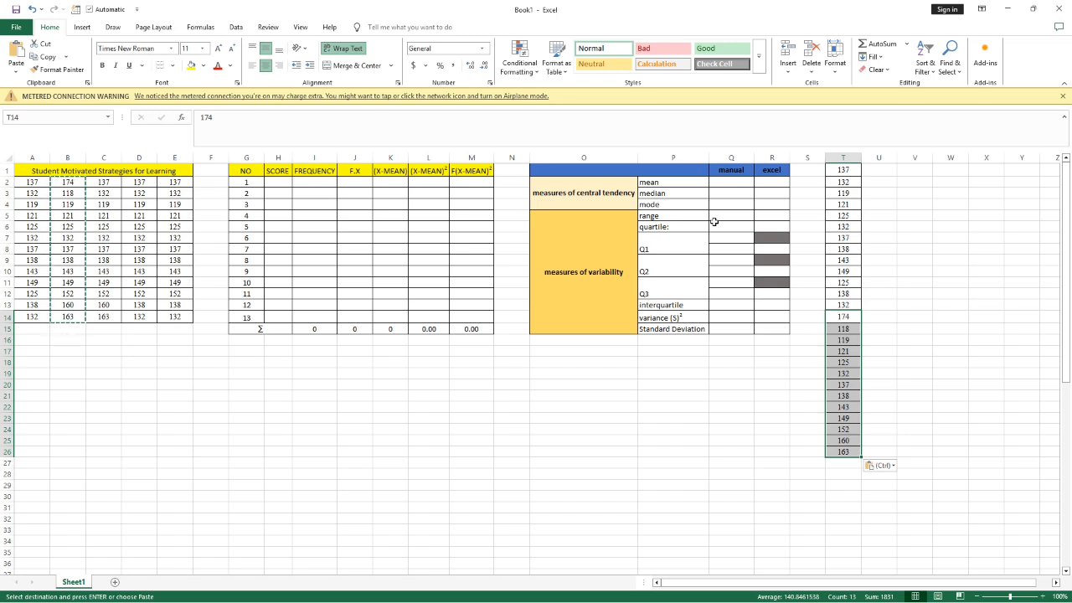
left_click(922, 270)
Append the third score column, C2:C14, to the list in column T starting at T27.
left_click(107, 183)
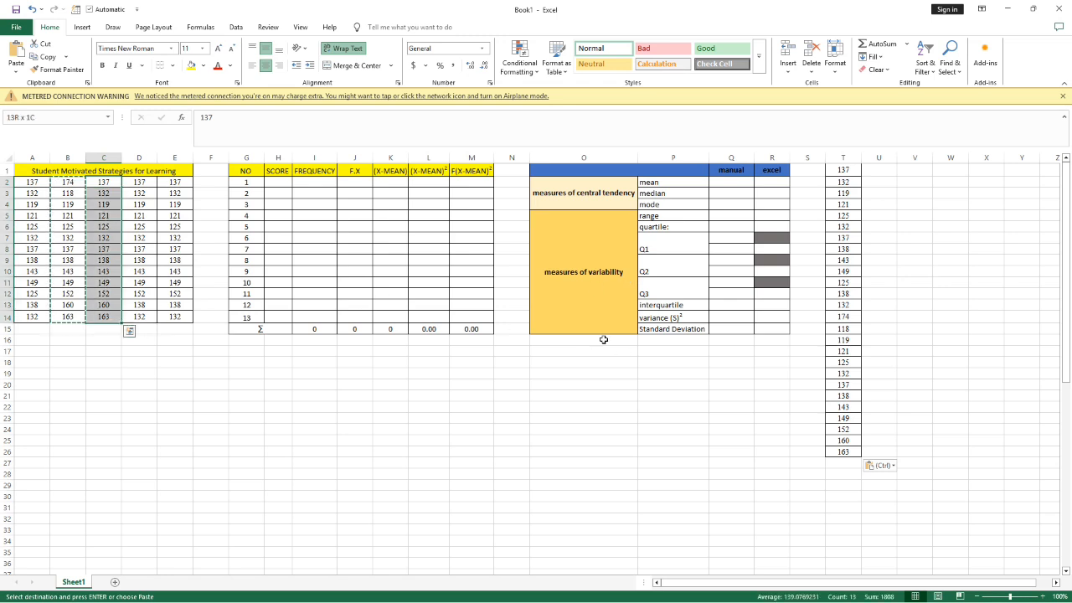
left_click(836, 466)
key("ctrl+v")
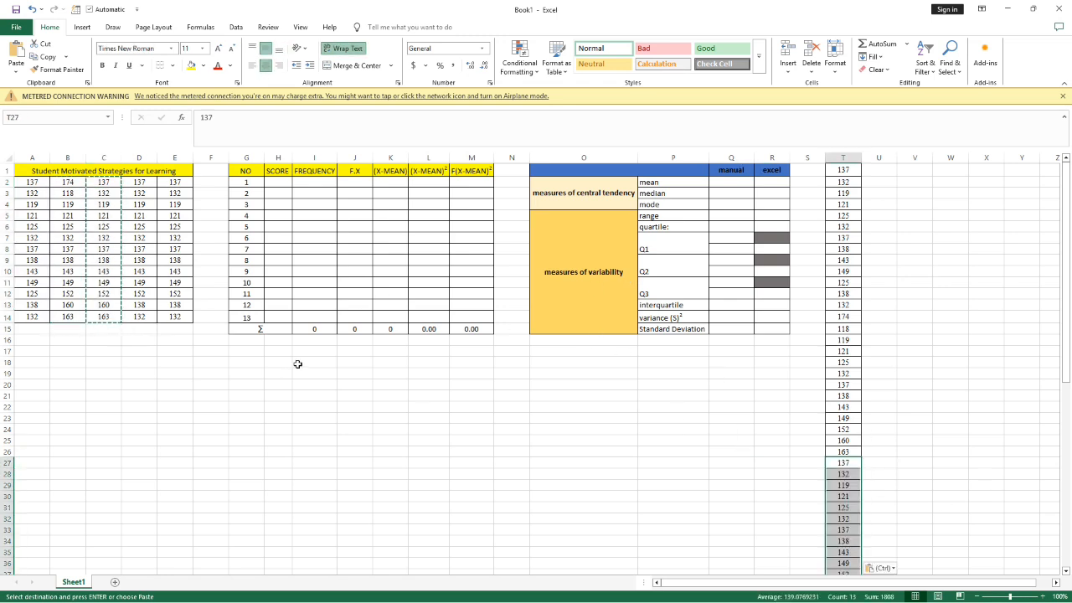
left_click(297, 363)
Append the fourth score column, D2:D14, to the list in column T starting at T40.
left_click(137, 181)
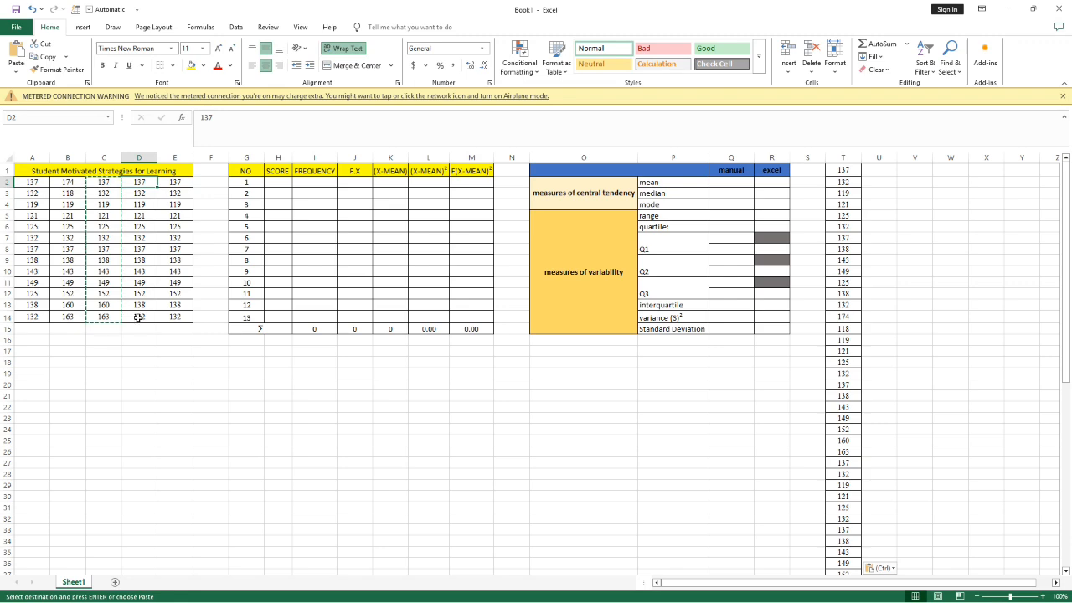
left_click_drag(136, 182, 138, 318)
key("ctrl+c")
scroll(792, 431, "down", 3)
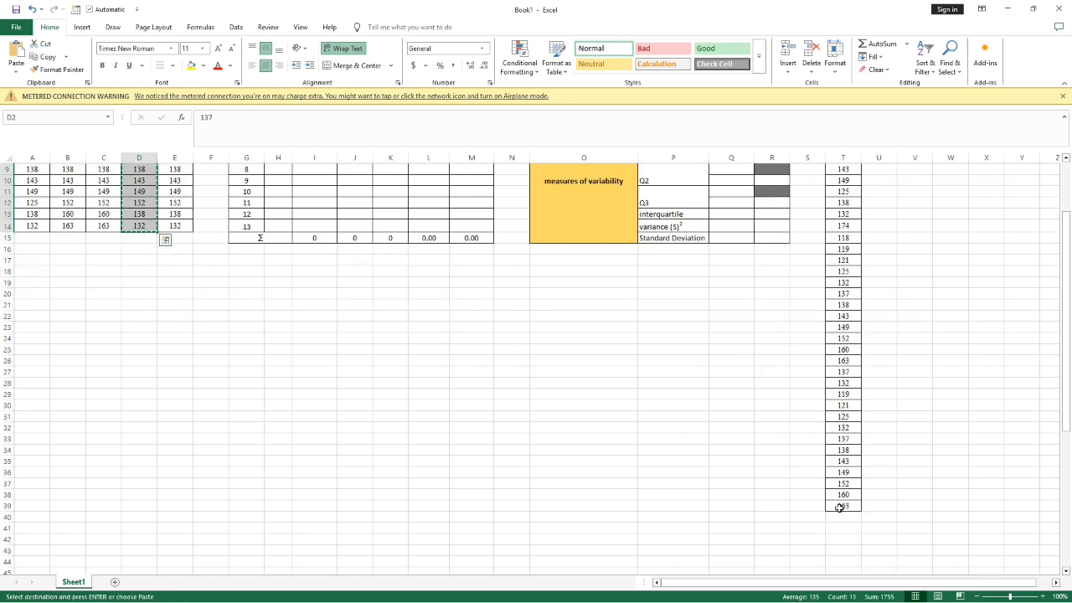
left_click(840, 517)
scroll(335, 306, "up", 3)
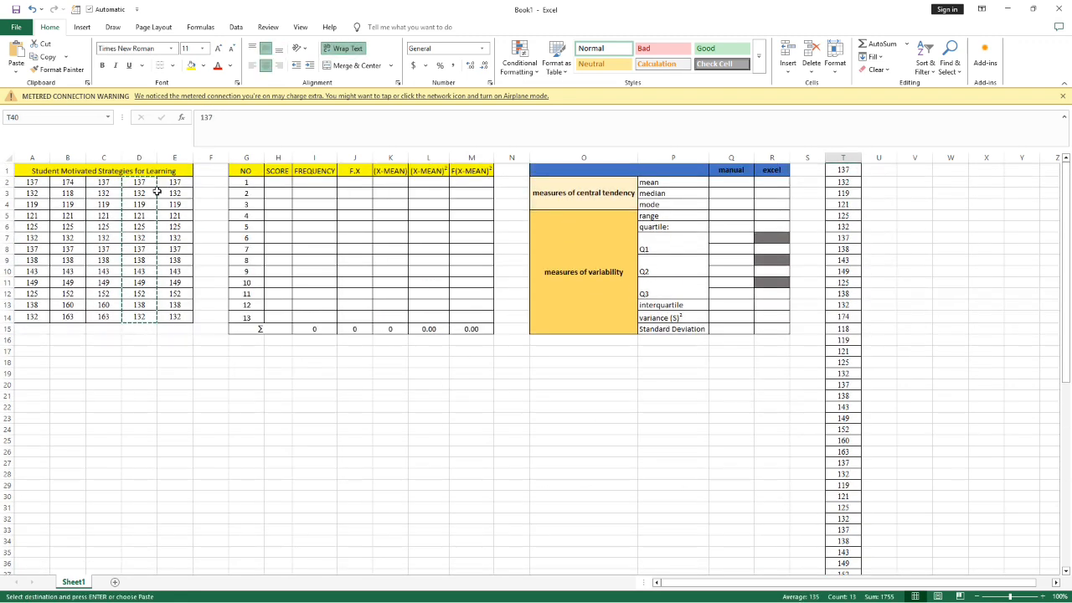
Append the fifth score column, E2:E14, to the list in column T starting at T53.
left_click(175, 182)
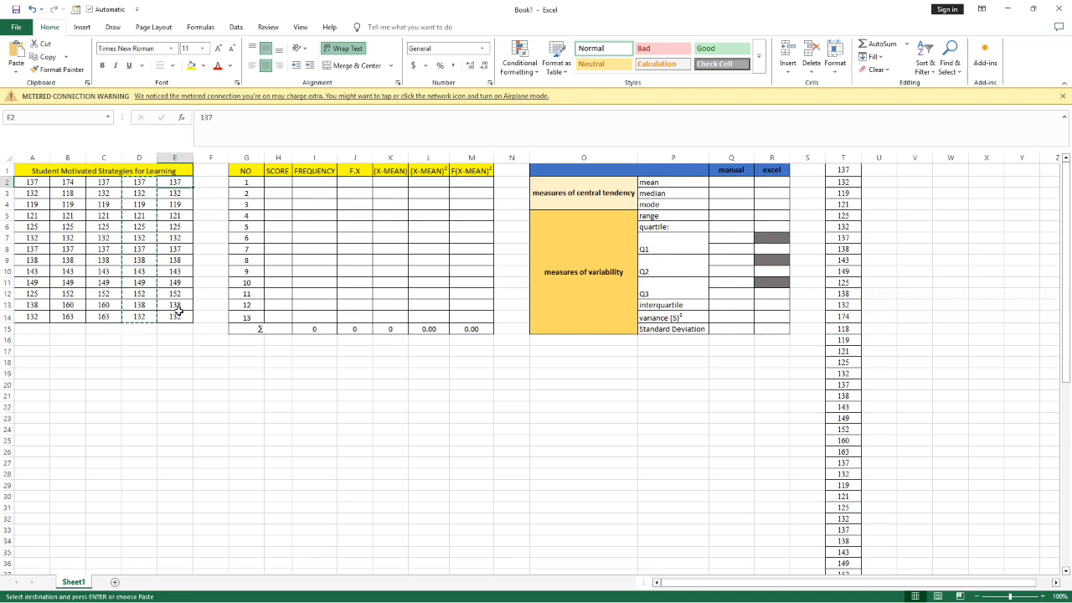
left_click(179, 314, "shift")
scroll(868, 356, "down", 13)
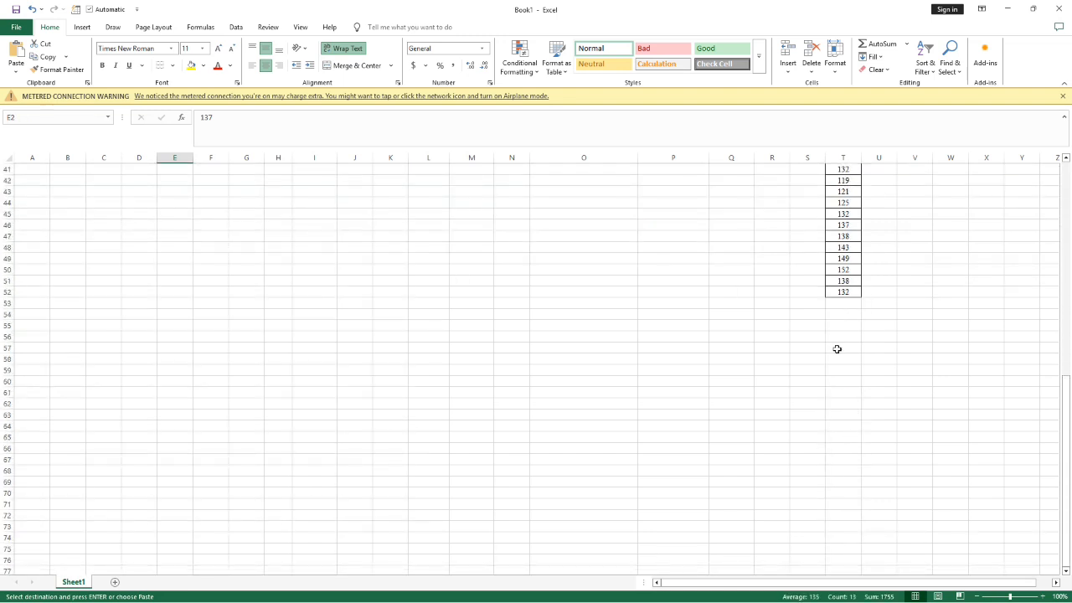
left_click(842, 304)
key("ctrl+v")
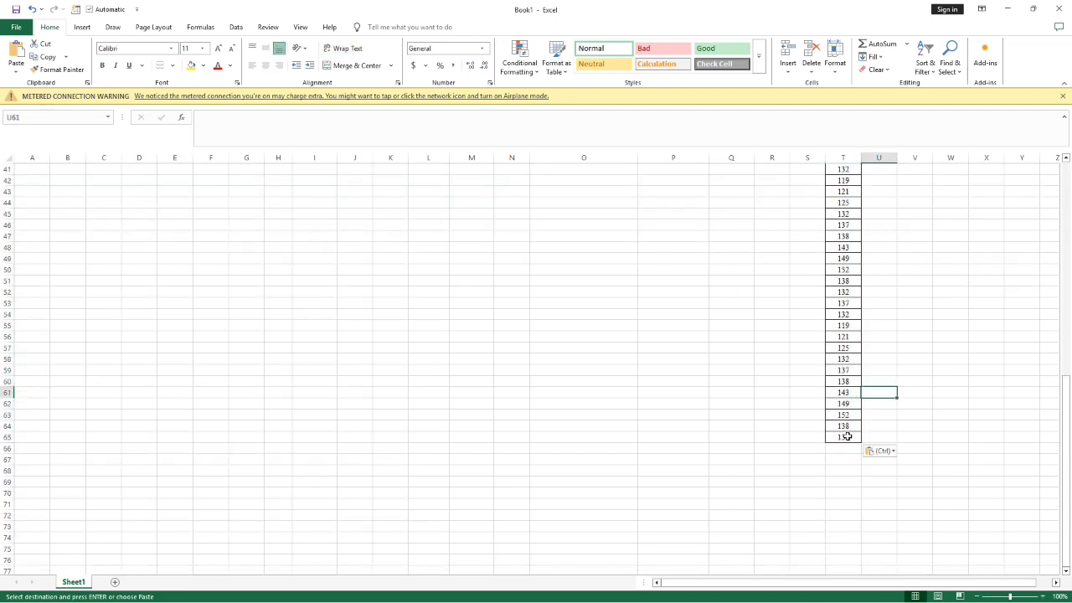
Remove the duplicate values from the combined score list in T1:T65.
left_click(842, 436)
scroll(864, 355, "up", 13)
left_click(842, 157)
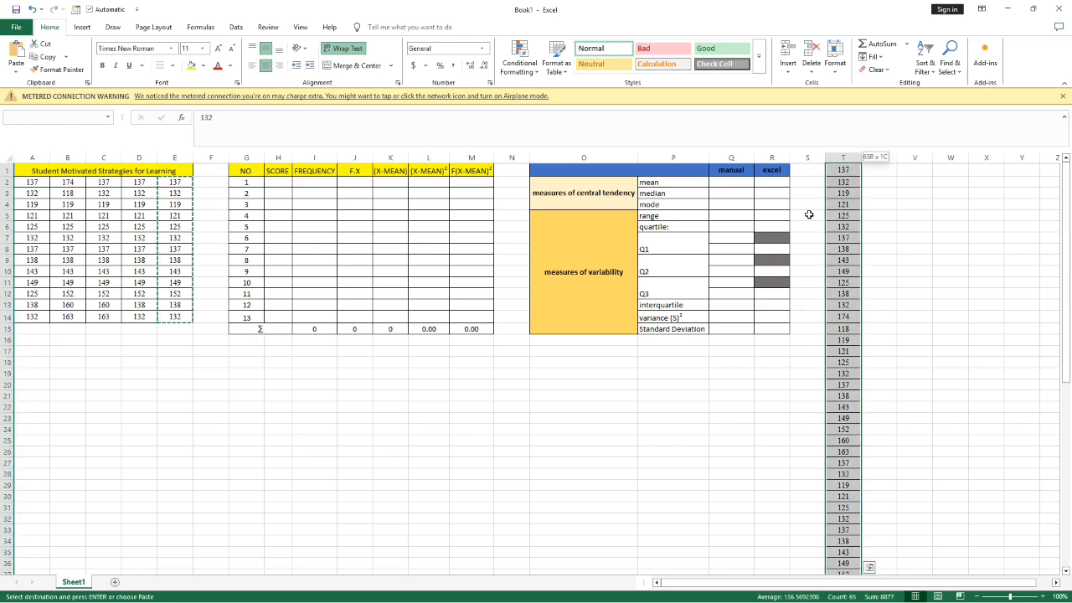
left_click(110, 28)
left_click(95, 29)
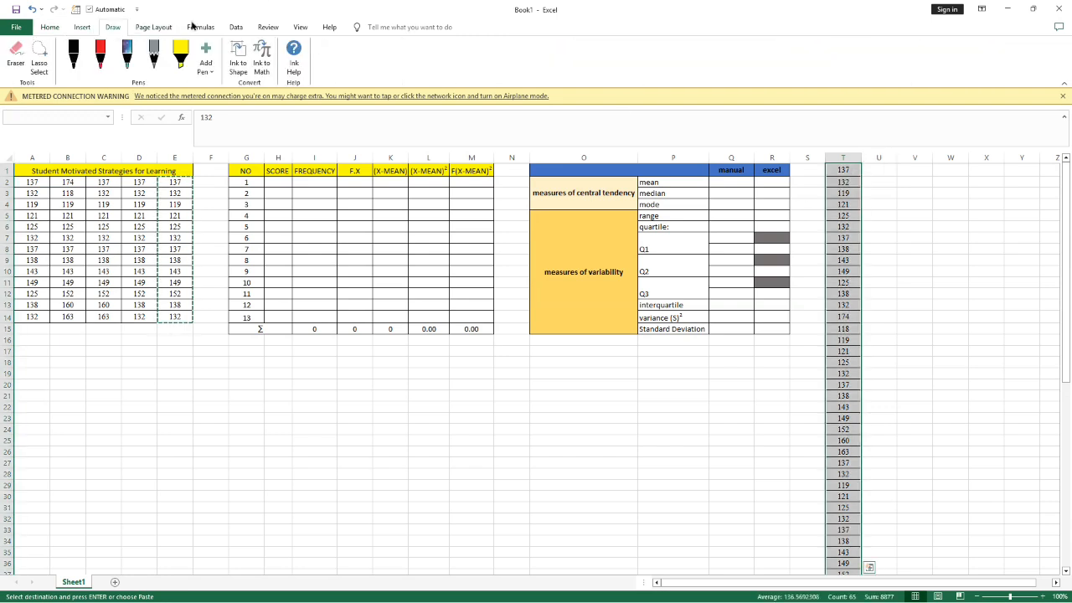
left_click(235, 28)
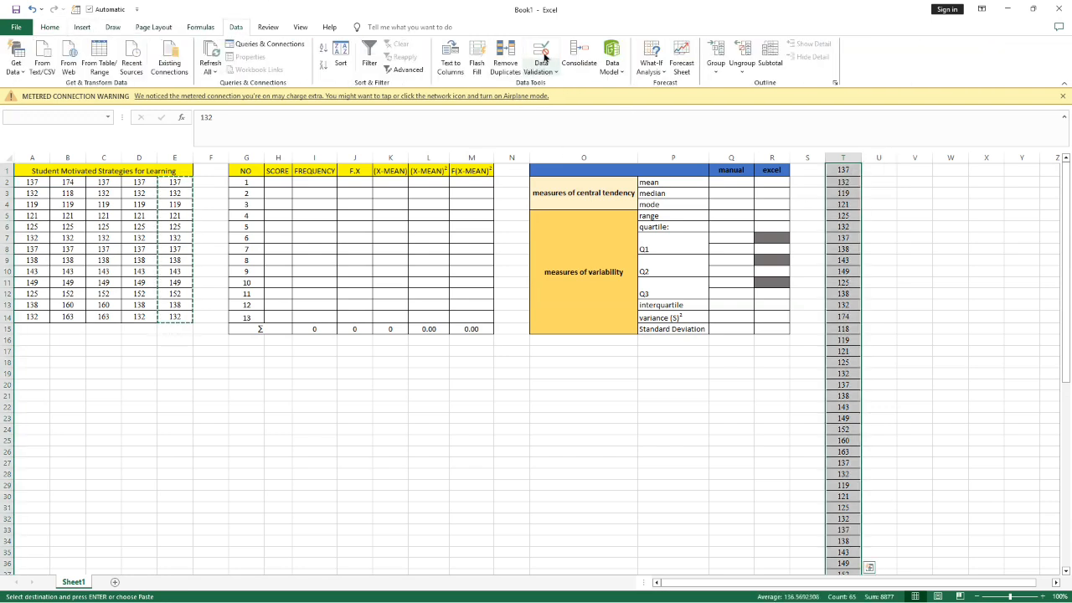
left_click(510, 59)
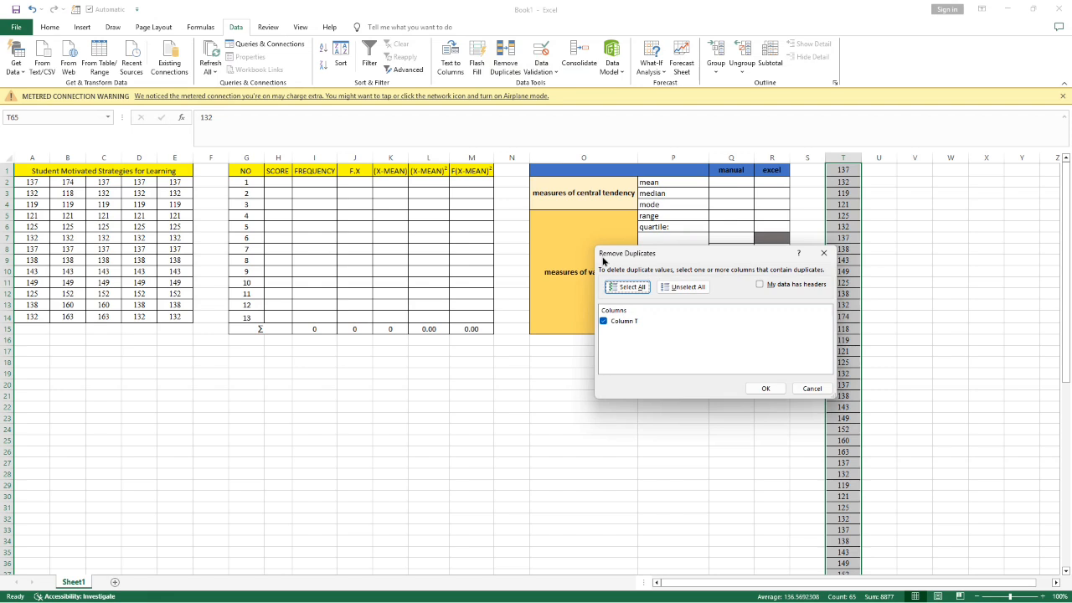
left_click(765, 390)
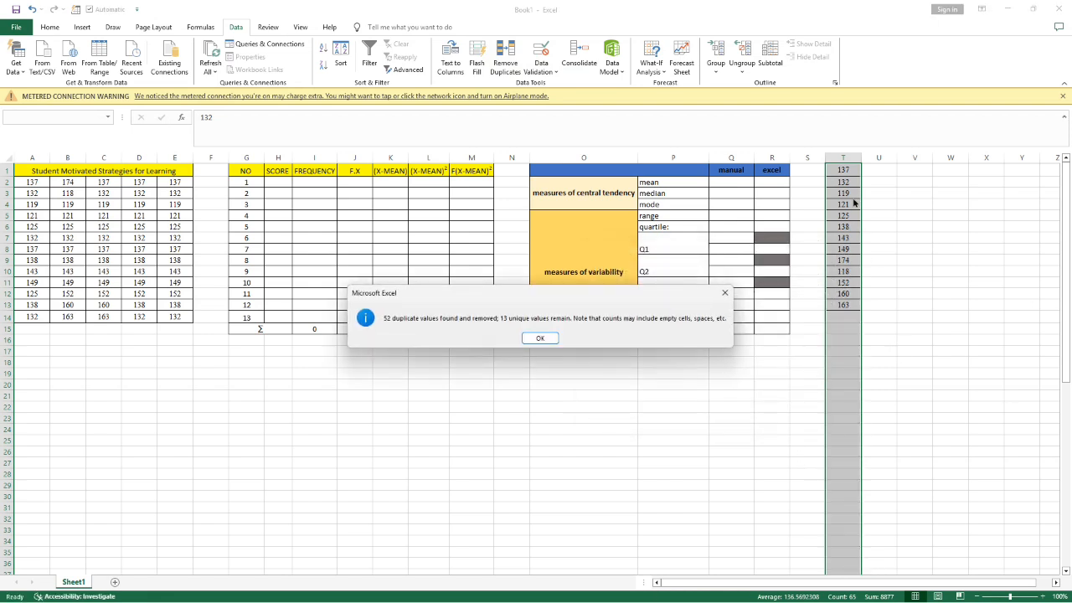
left_click(539, 338)
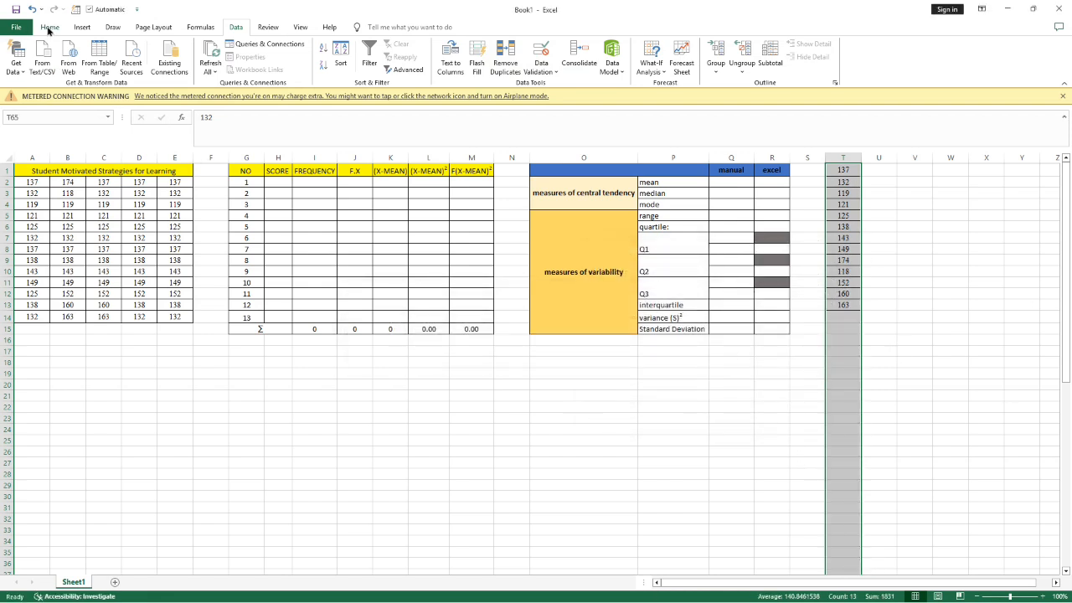
Sort the unique scores in T1:T13 from smallest to largest.
left_click(49, 27)
left_click(876, 282)
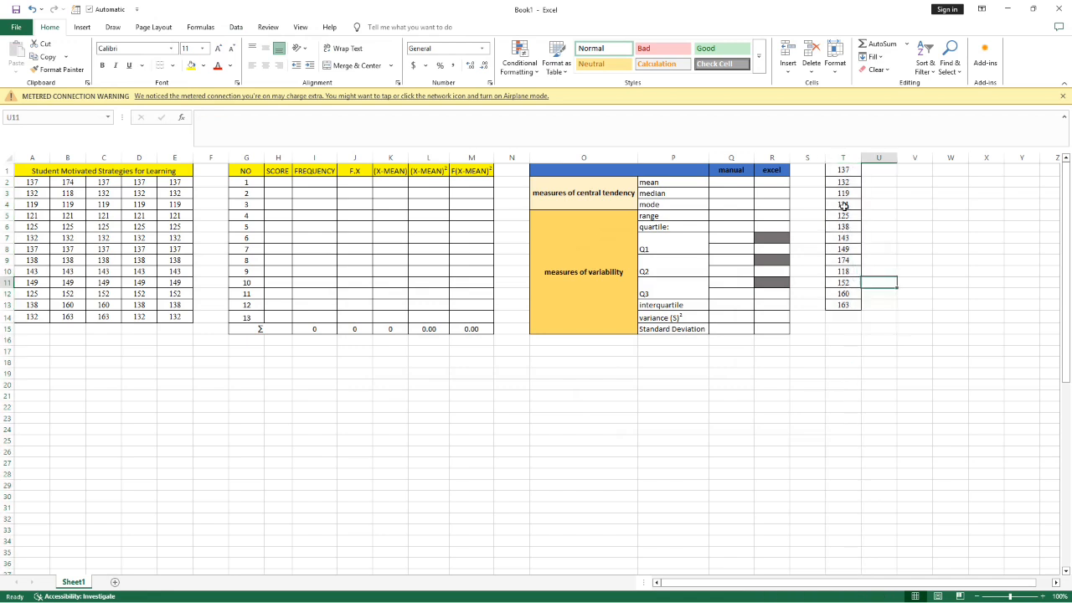
left_click_drag(845, 171, 844, 307)
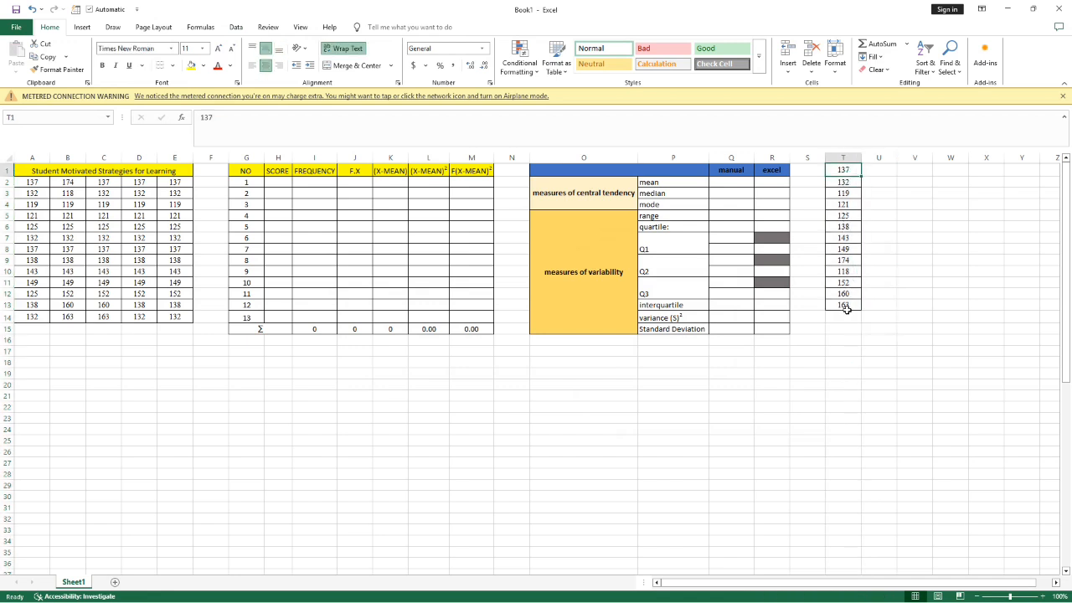
left_click(924, 62)
left_click(971, 84)
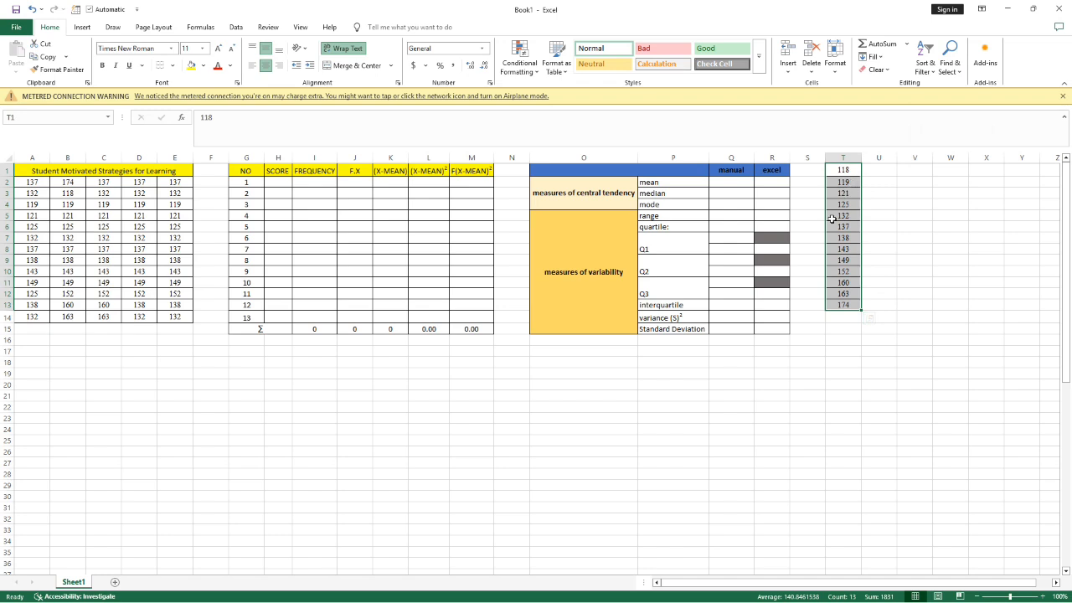
Copy the sorted unique scores into the SCORE column of the frequency table, starting at H2.
key("ctrl+c")
left_click(278, 181)
key("ctrl+v")
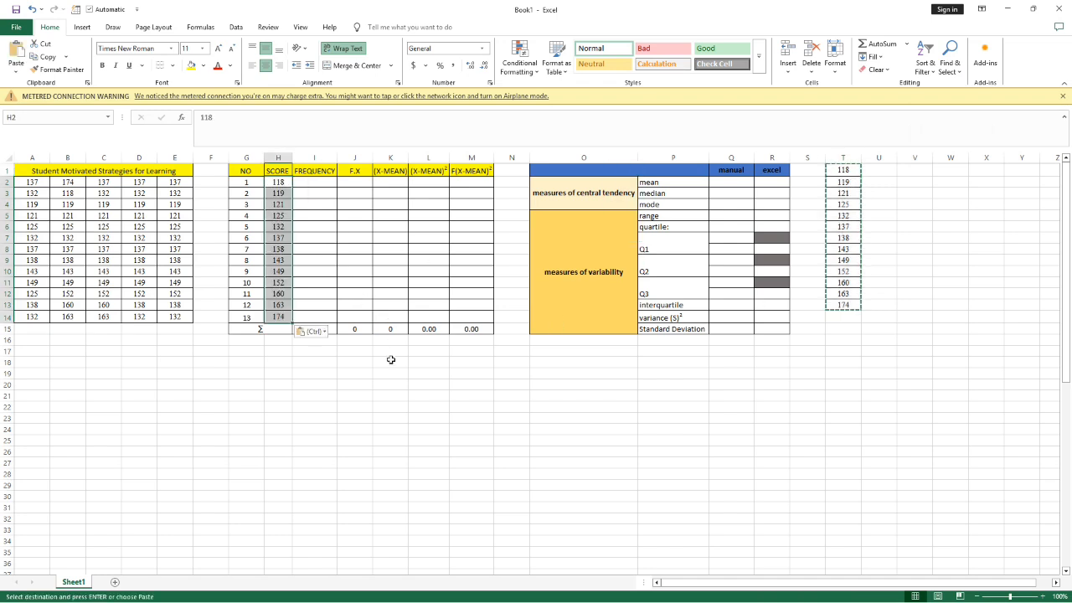
left_click(382, 373)
Enter the formula =COUNTIF($A$2:$E$14,H2:$H$14) in the first FREQUENCY cell, I2.
double_click(302, 183)
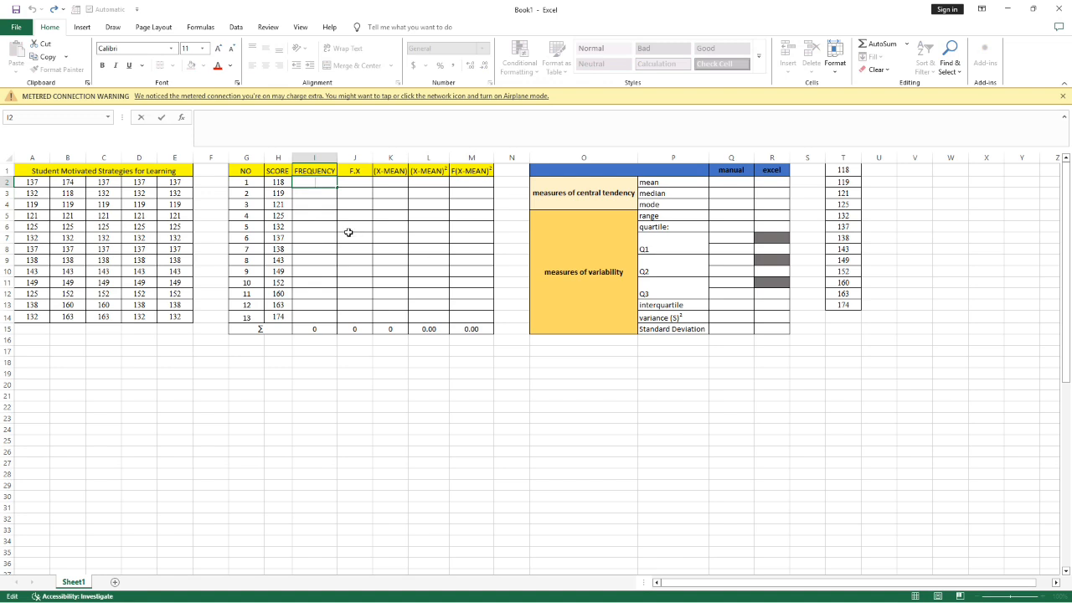
type("=")
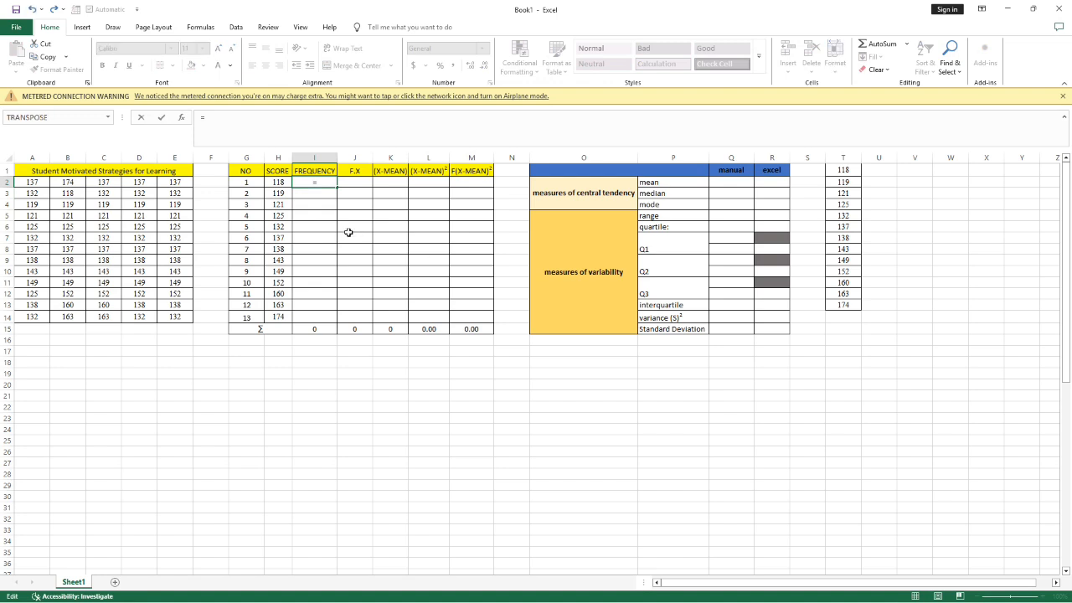
type("countif(")
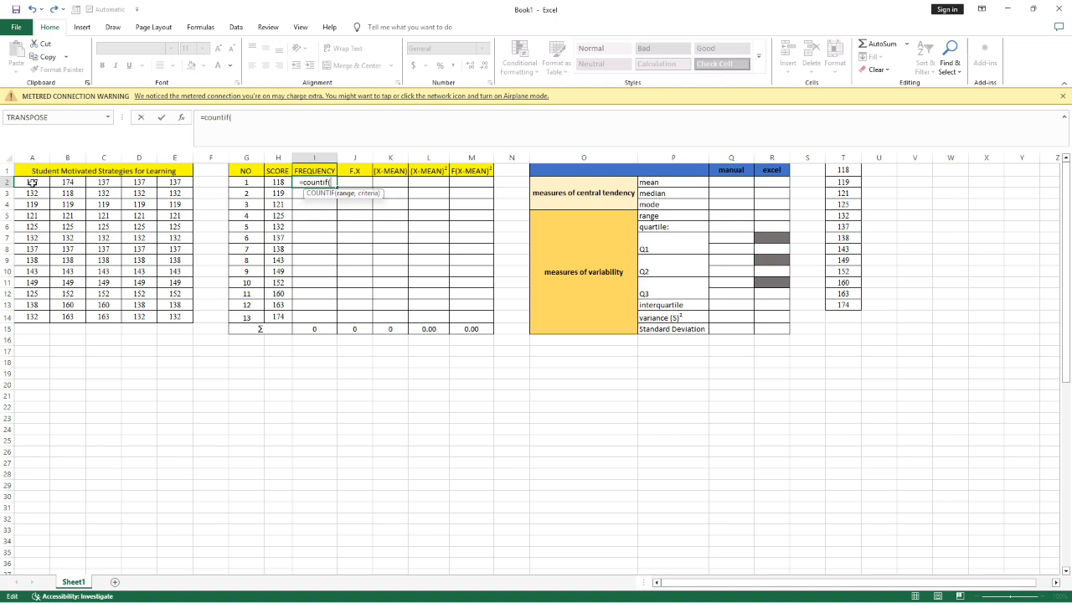
left_click_drag(33, 183, 178, 318)
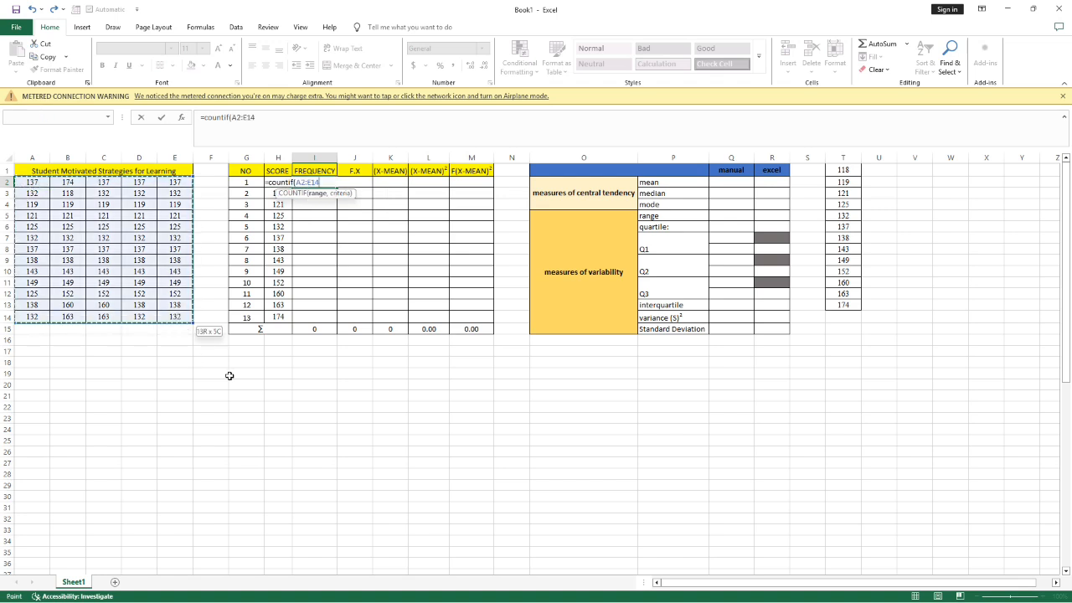
key("F4")
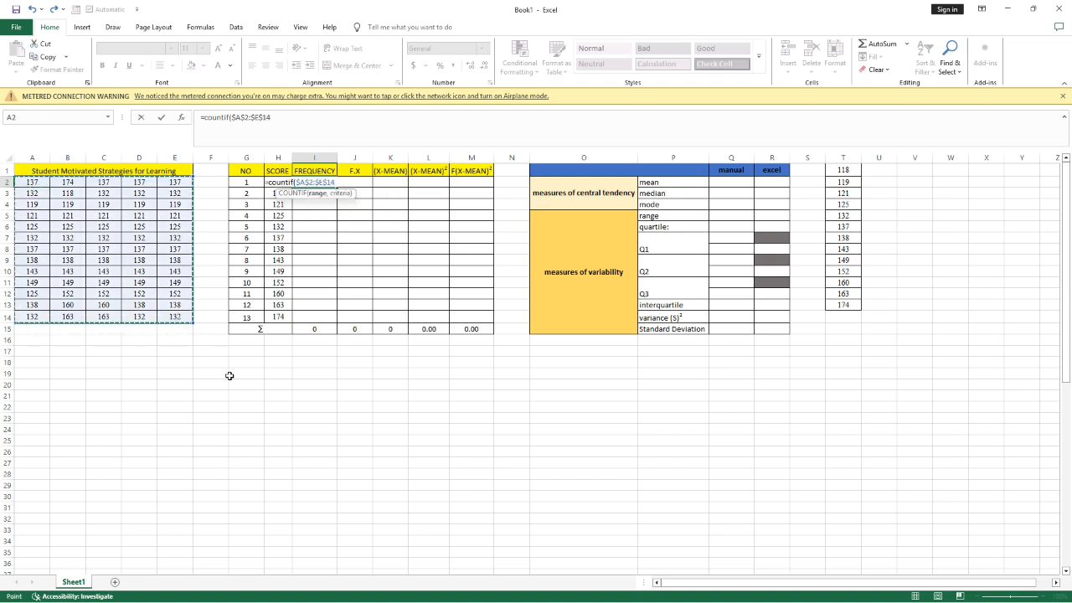
type(",")
key("Down")
key("Left")
key("Up")
key("shift+Down")
key("shift+Down")
key("shift+Down")
key("shift+Down")
key("shift+Down")
key("shift+Down")
key("shift+Down")
key("shift+Down")
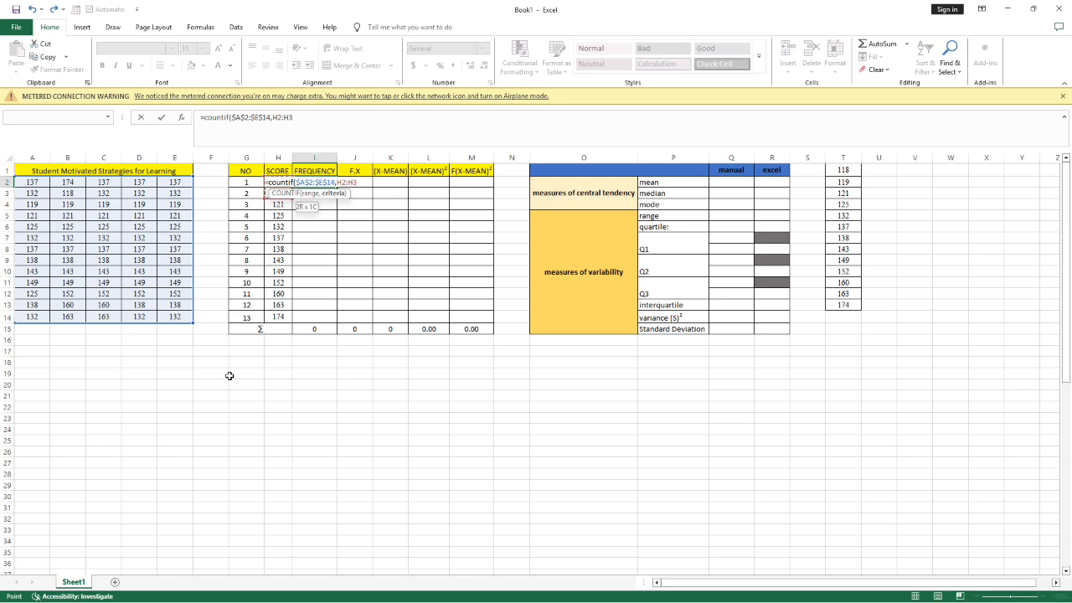
key("shift+Down")
key("shift+Down")
key("shift+Down")
key("shift+Down")
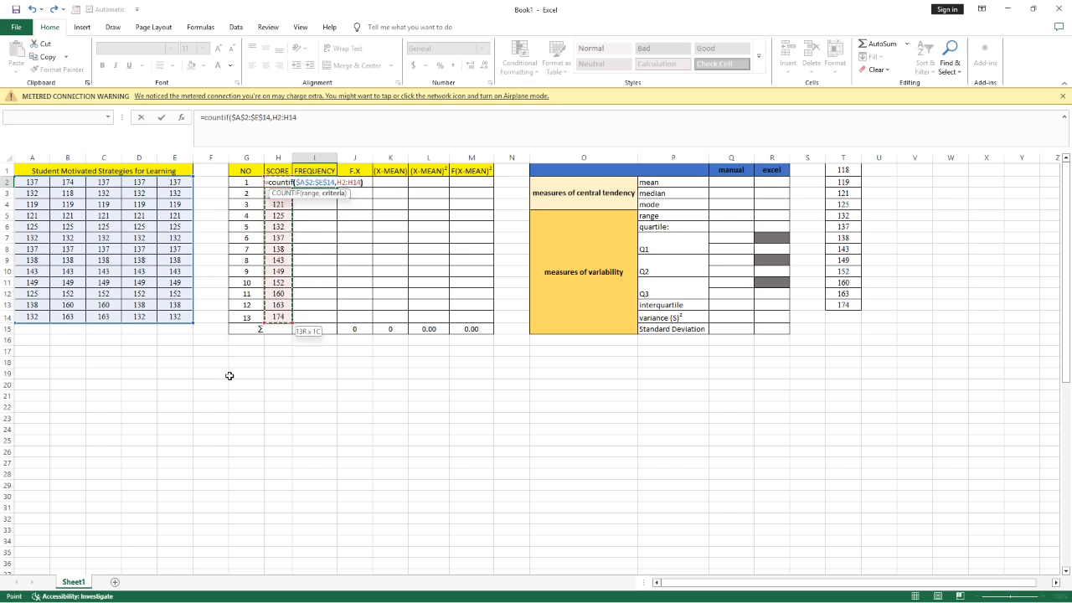
type(")")
key("BackSpace")
key("F4")
key("Return")
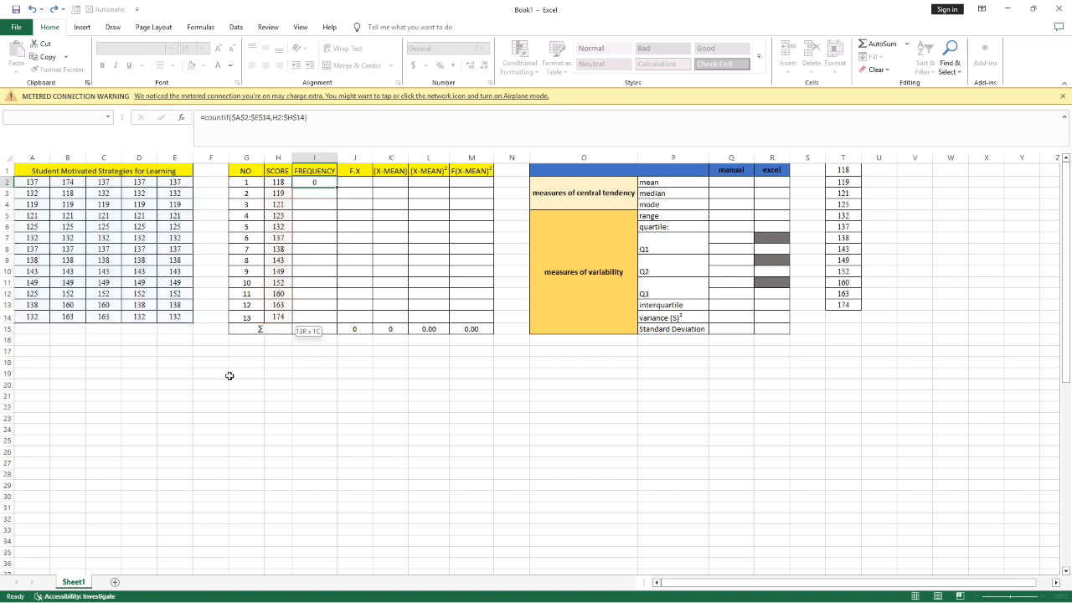
Fill the COUNTIF formula from I2 down the FREQUENCY column to I14.
left_click(328, 182)
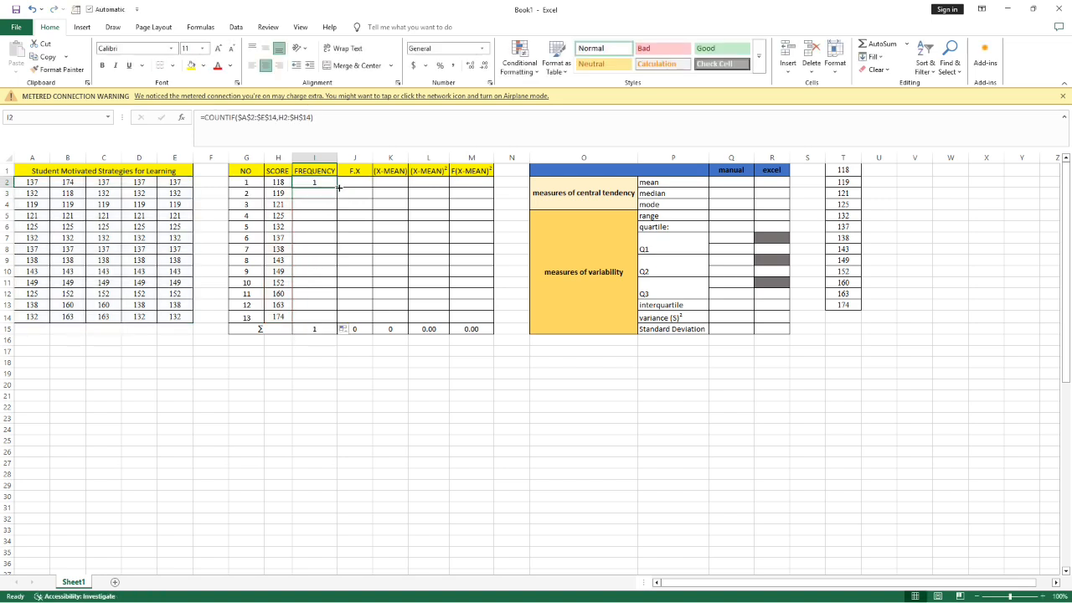
double_click(339, 188)
left_click(384, 216)
Calculate the F.X column with =I2*H2 in J2 and fill the formula down to J14.
left_click(353, 181)
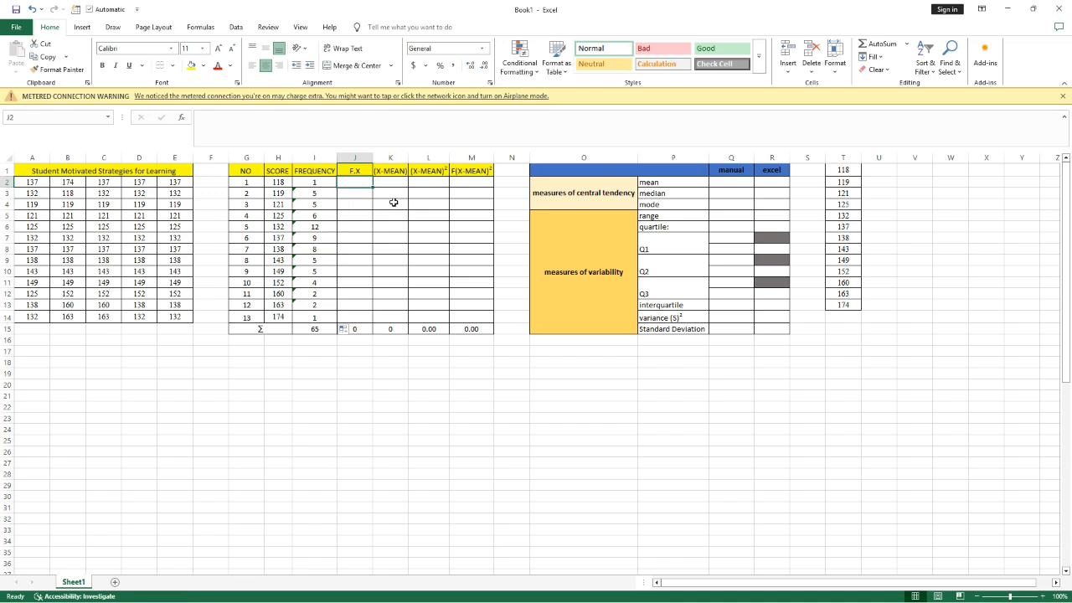
type("=")
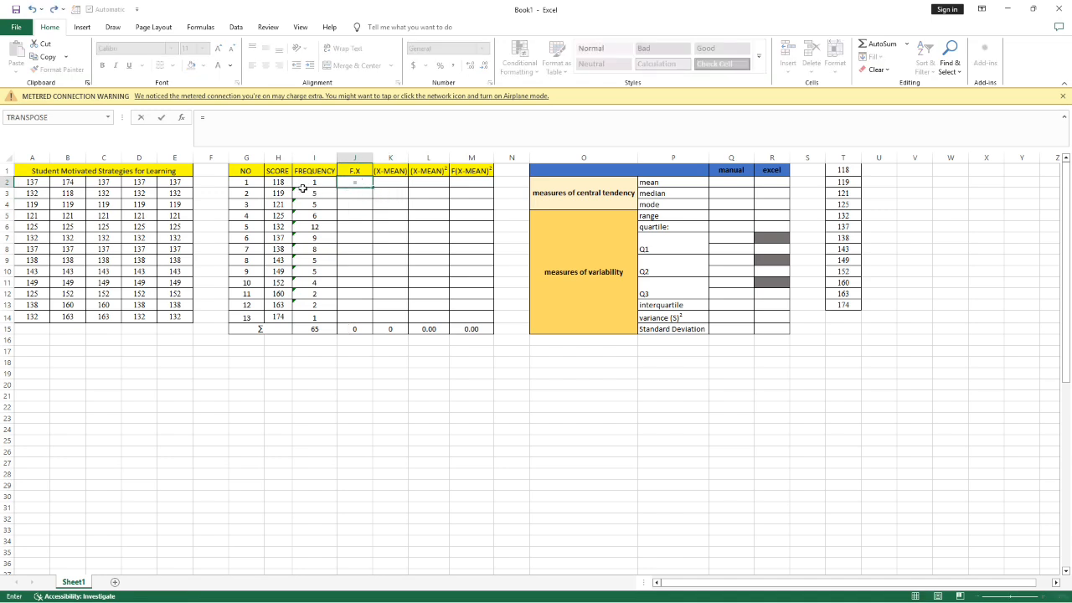
left_click(316, 182)
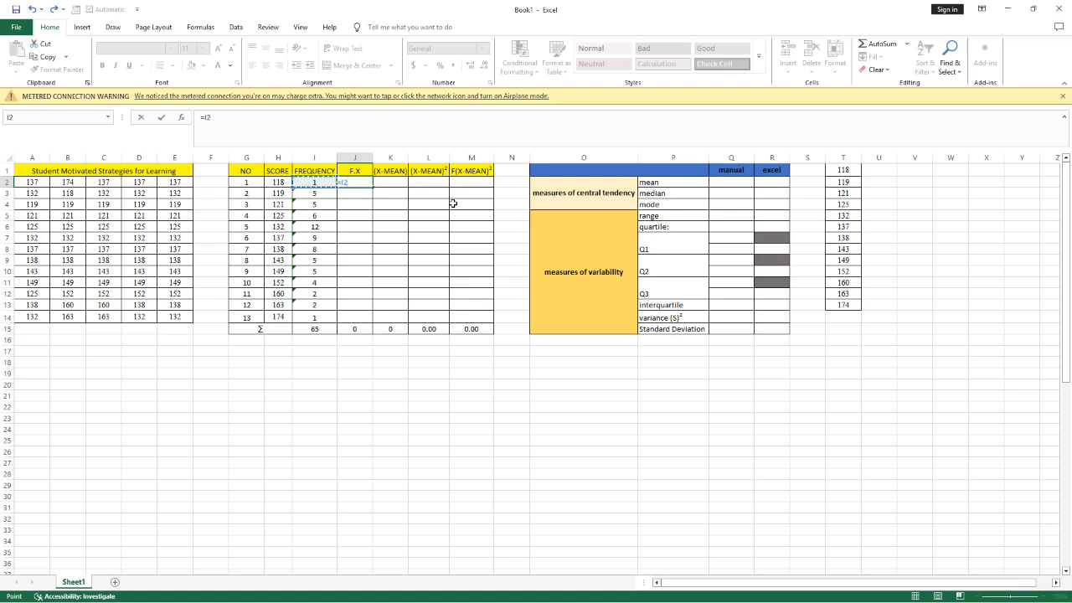
type("*")
left_click(279, 182)
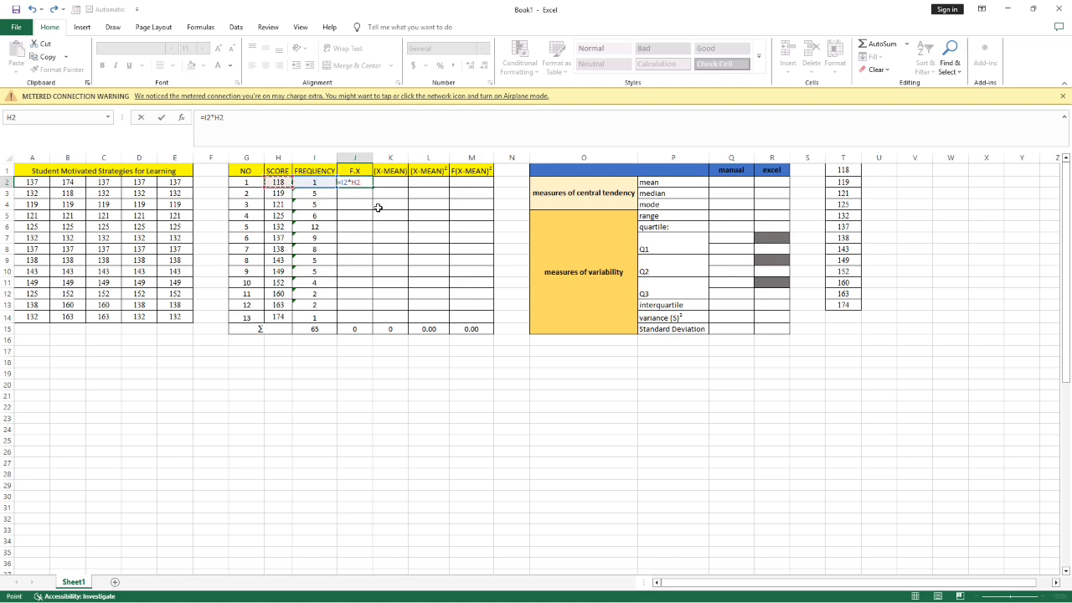
key("Return")
left_click(365, 184)
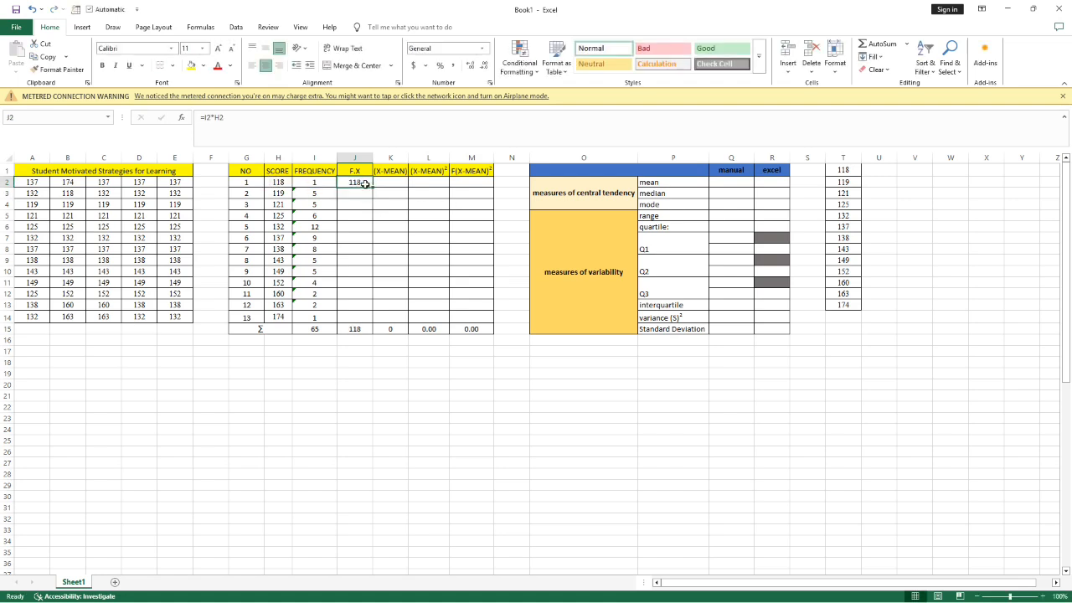
double_click(373, 187)
Calculate the manual mean in Q2 by dividing the F.X total by the frequency total with =J15/I15.
left_click(390, 182)
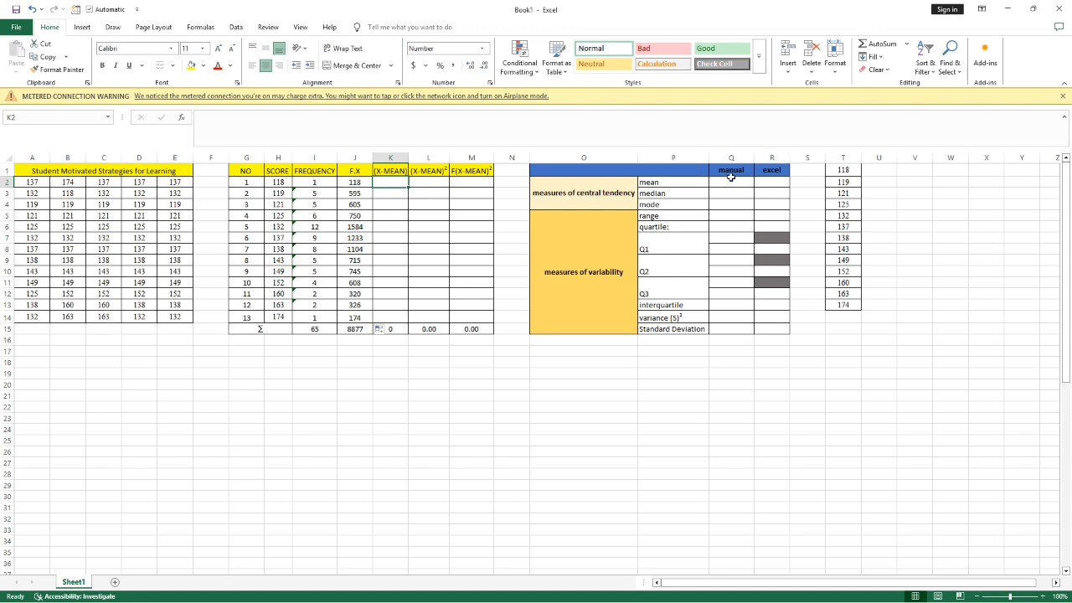
left_click(740, 182)
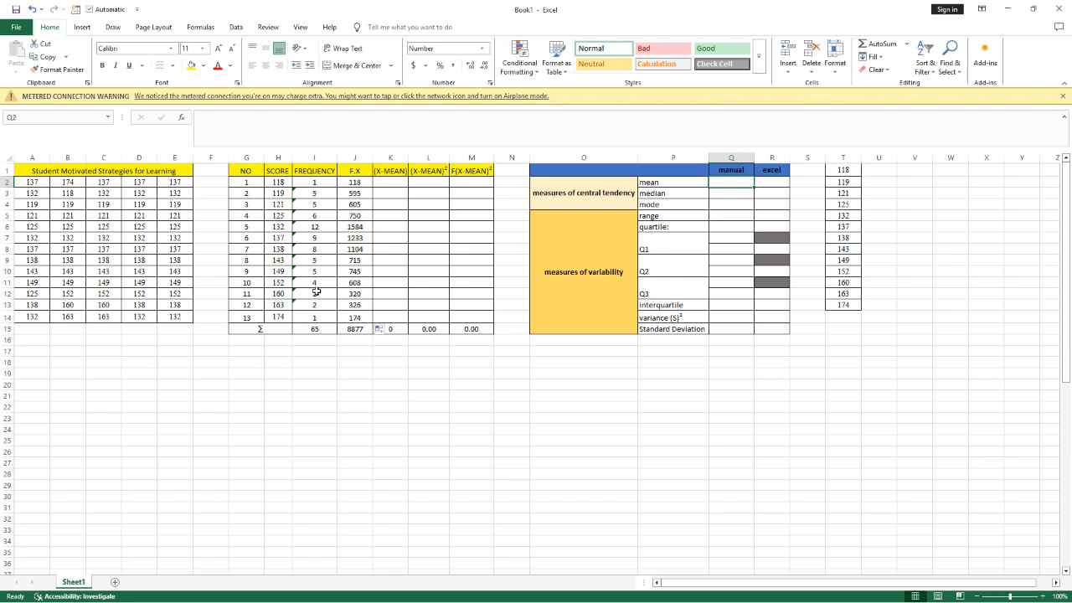
left_click(362, 328)
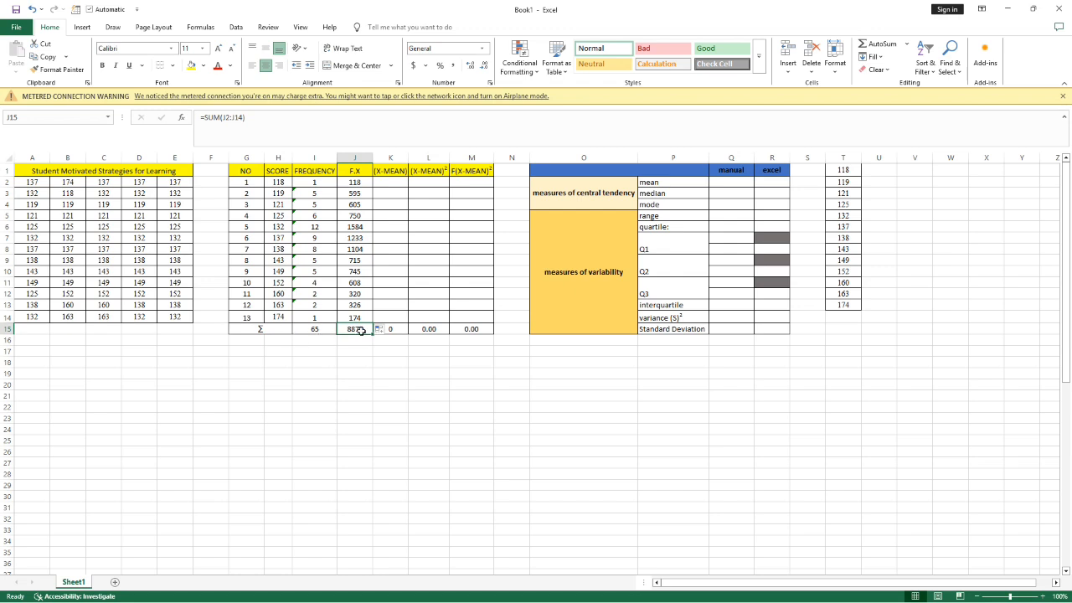
left_click(386, 260)
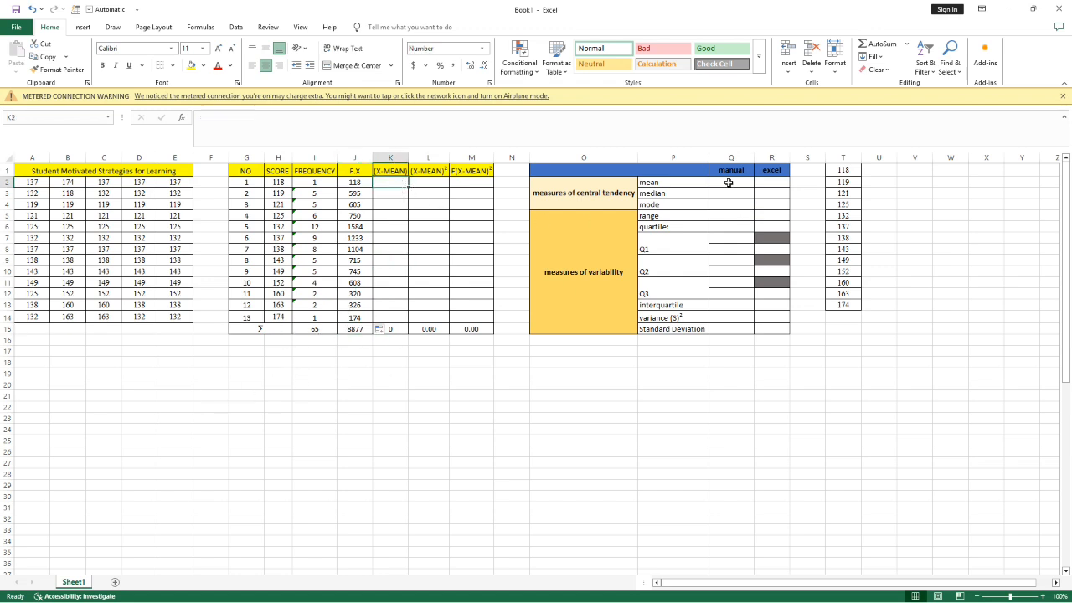
left_click(728, 182)
type("=")
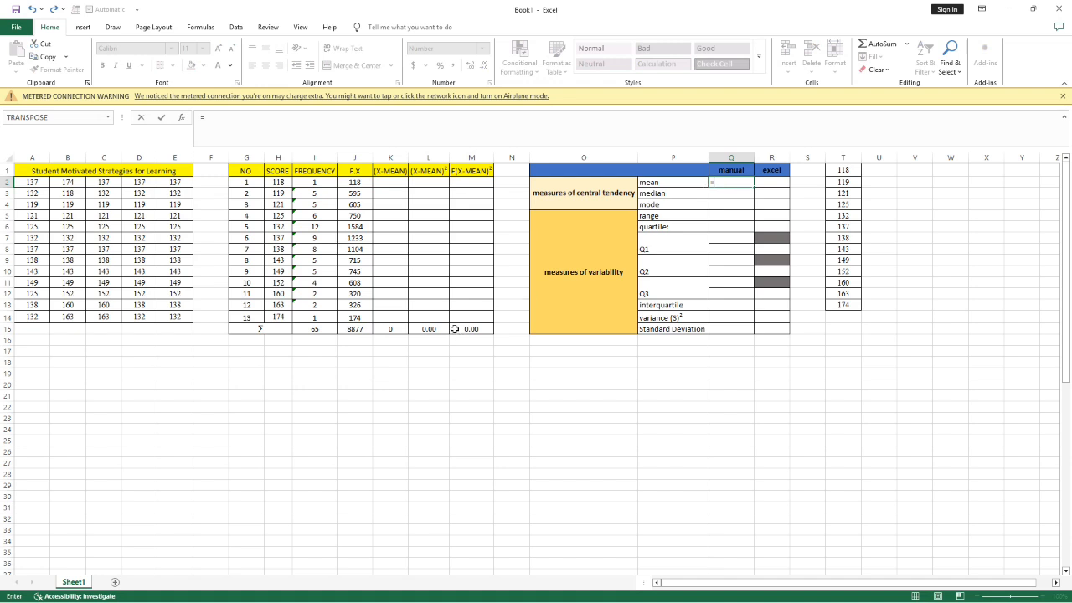
left_click(358, 331)
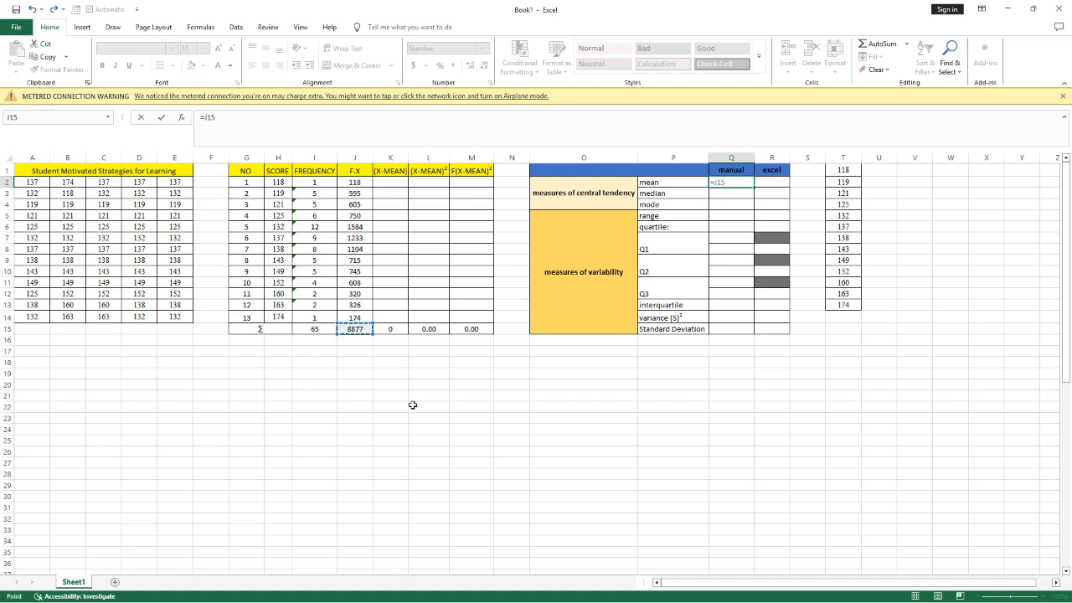
type("/")
left_click(314, 330)
key("Return")
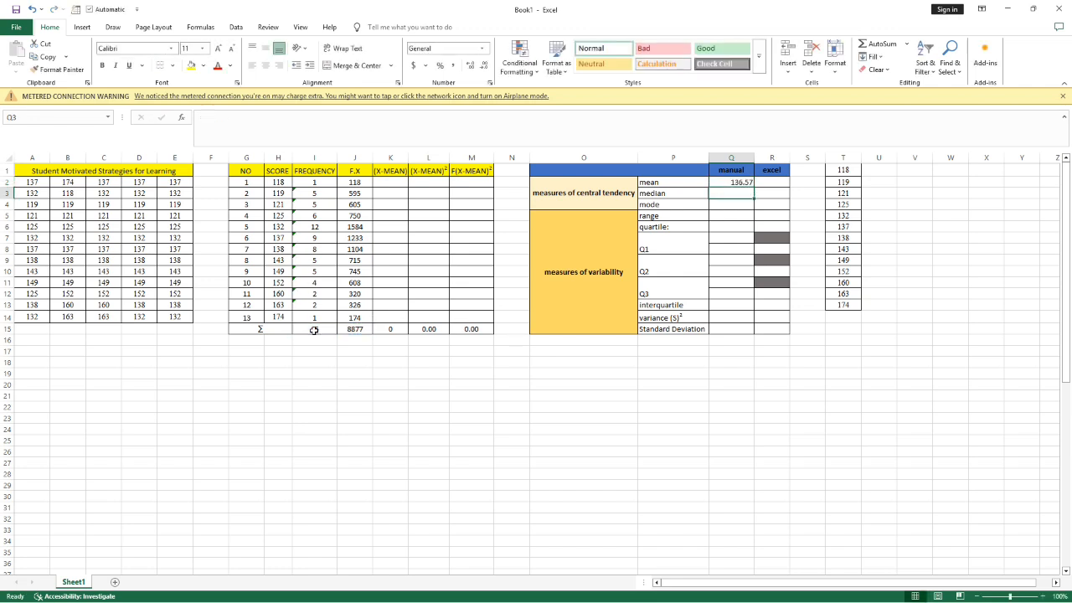
left_click(748, 181)
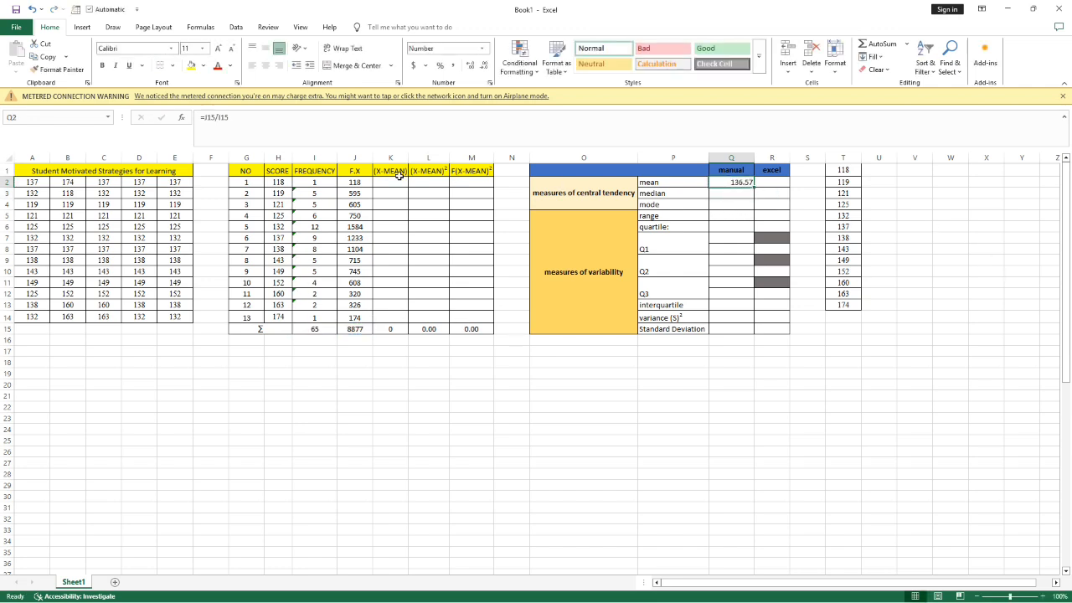
Calculate the (X-MEAN) column with =H2-$Q$2 in K2 and fill the formula down to K14.
left_click(399, 181)
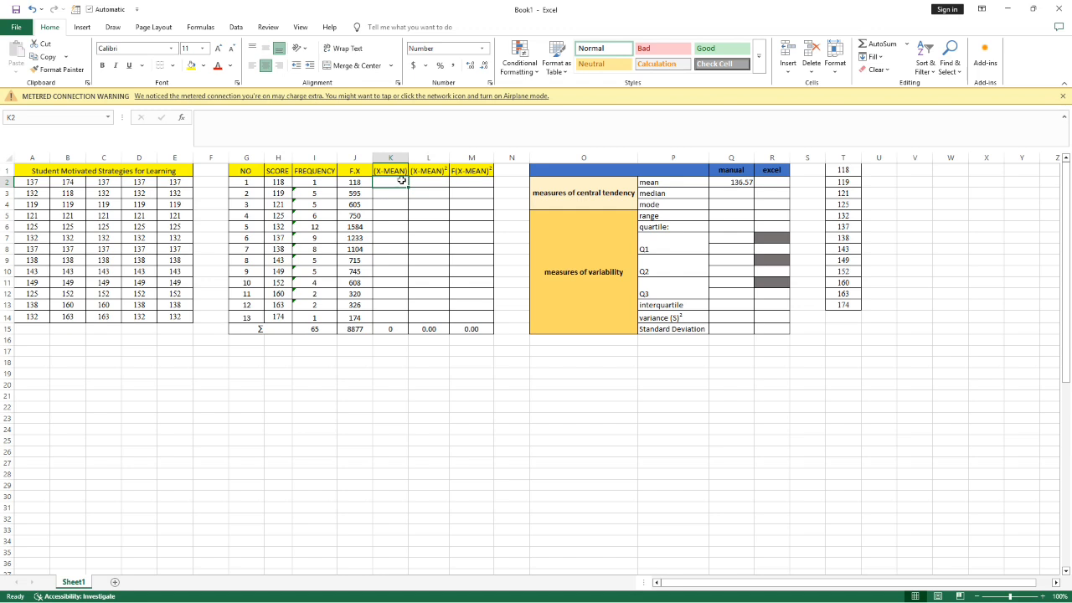
type("=")
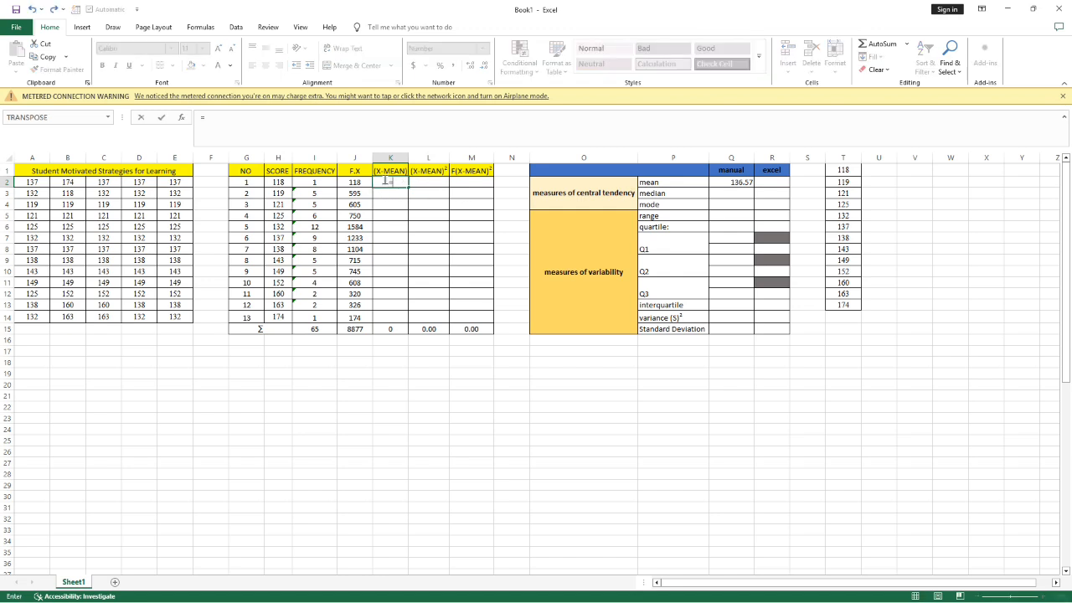
left_click(278, 181)
type("-")
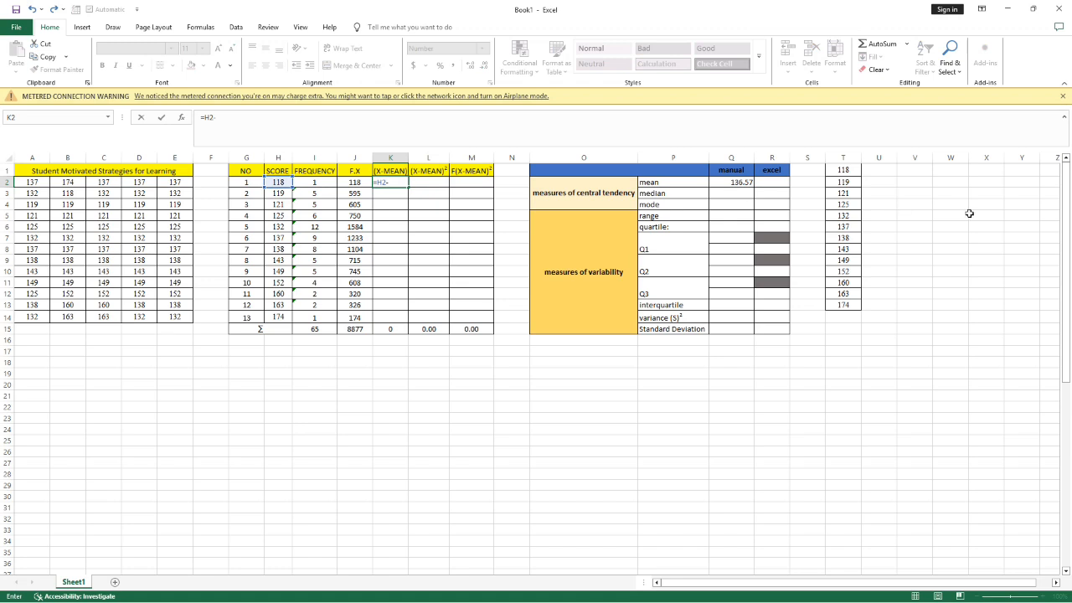
left_click(746, 184)
key("F4")
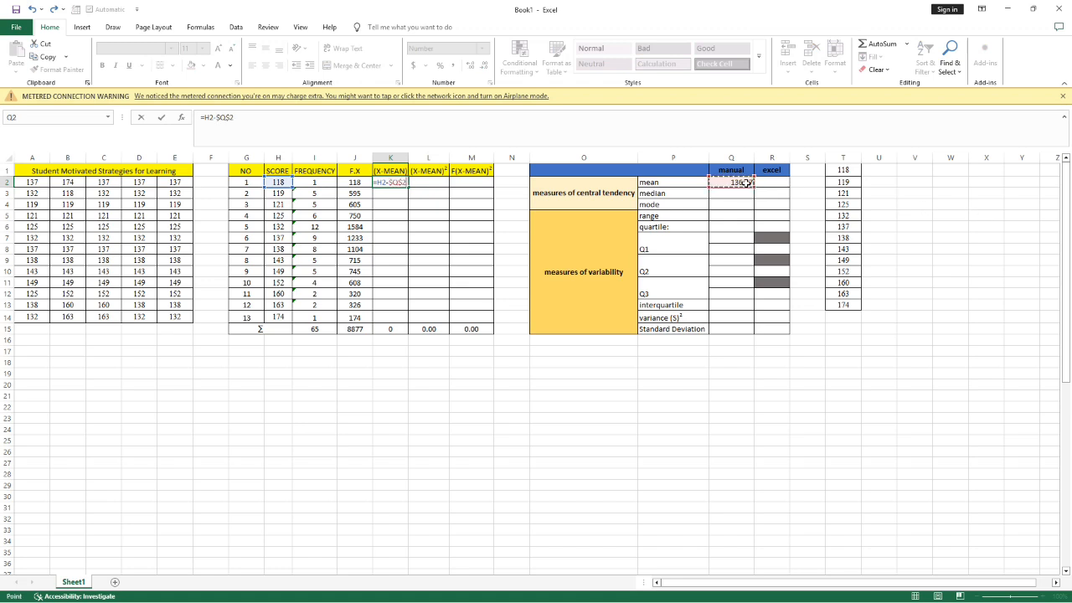
key("Return")
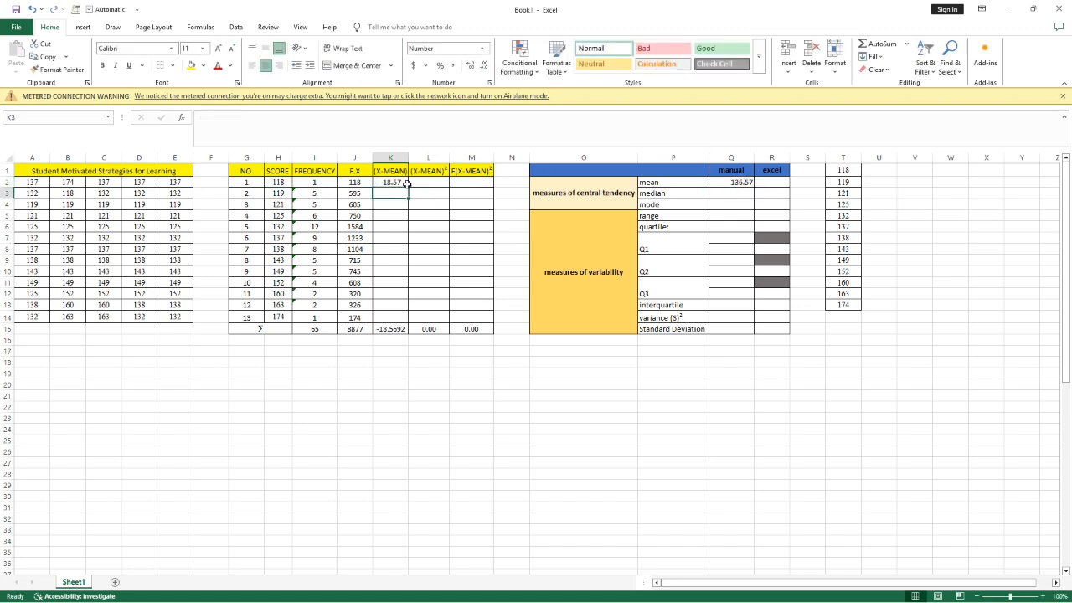
left_click(407, 184)
double_click(408, 187)
Calculate the squared deviations with =K2^2 in L2 and fill the formula down to L14.
left_click(427, 183)
type("=")
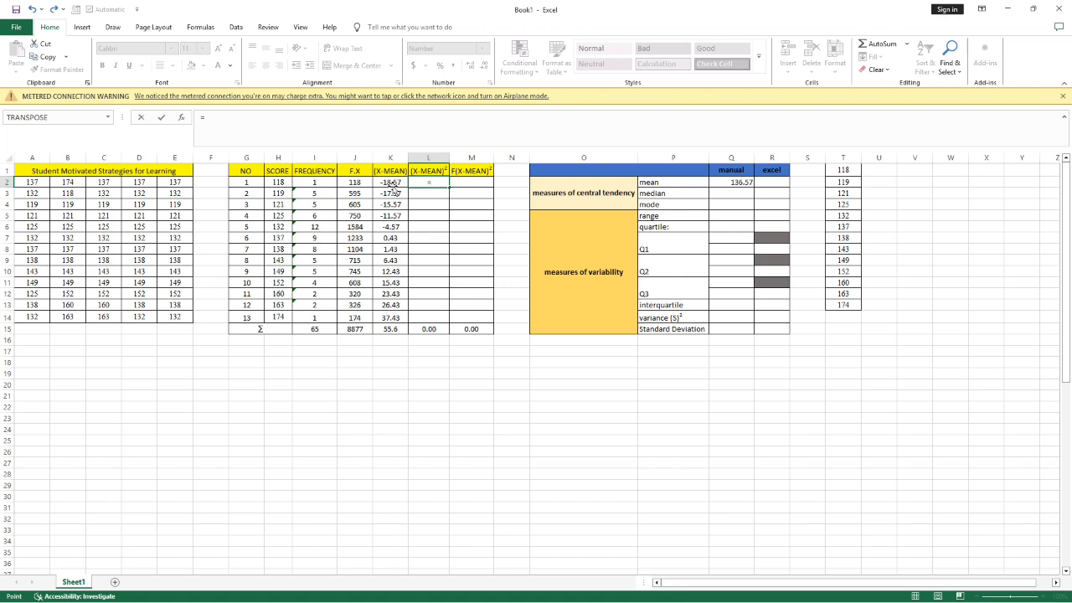
left_click(390, 185)
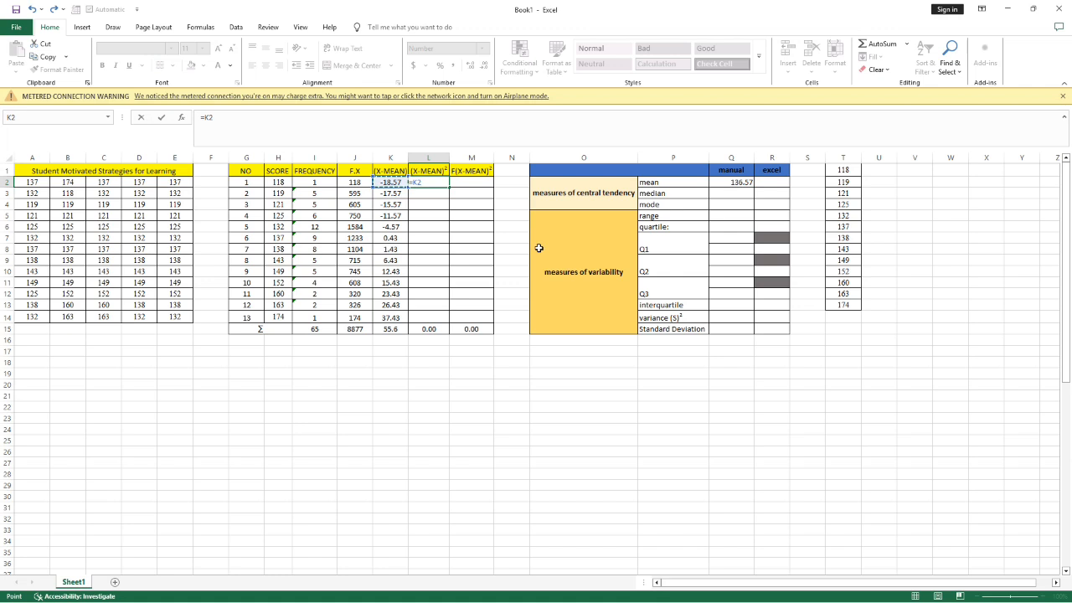
type("^2")
key("Return")
left_click(432, 184)
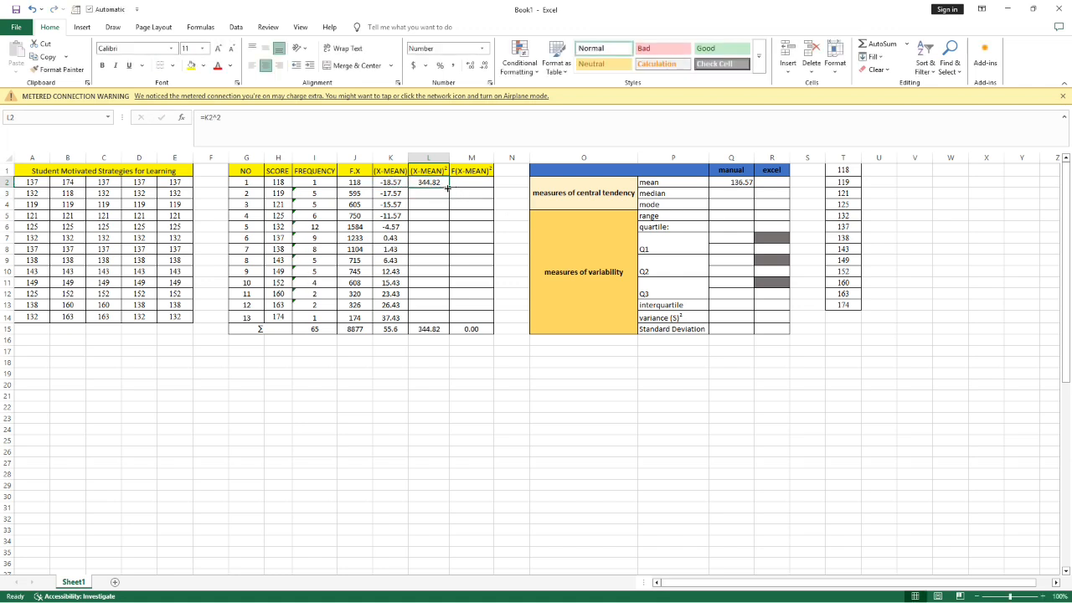
double_click(449, 188)
Calculate the F(X-MEAN)² column with =I2*L2 in M2 and fill the formula down to M14.
left_click(467, 226)
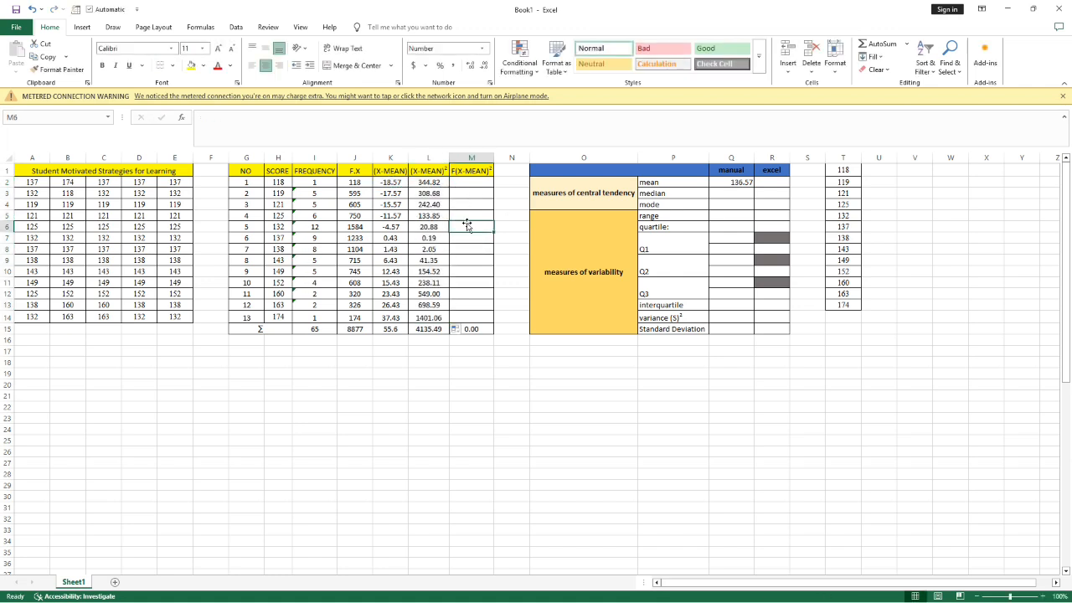
left_click(479, 179)
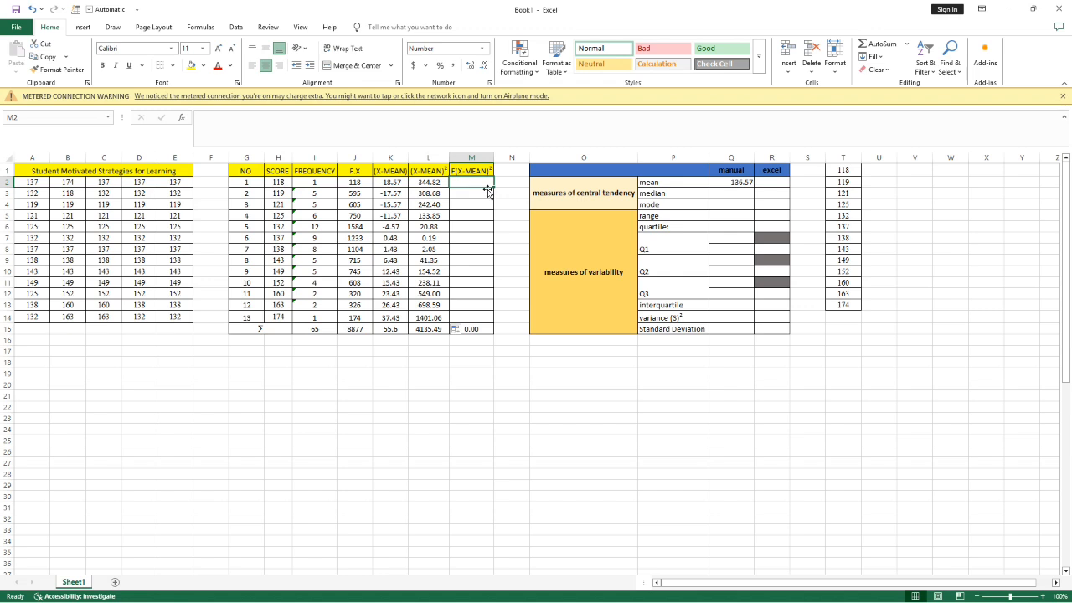
type("=")
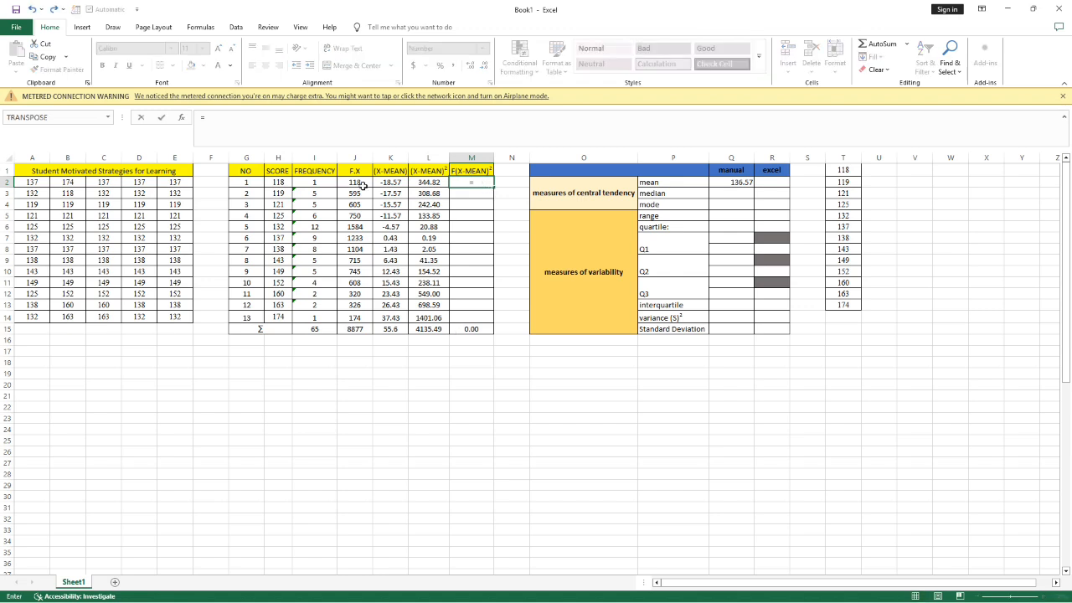
left_click(314, 184)
type("*")
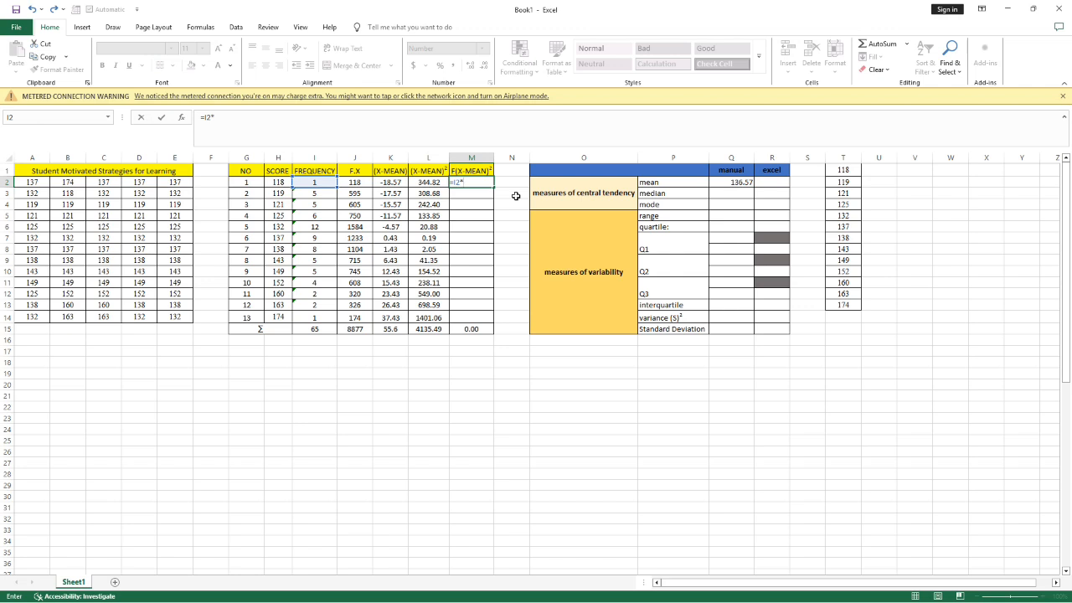
left_click(432, 183)
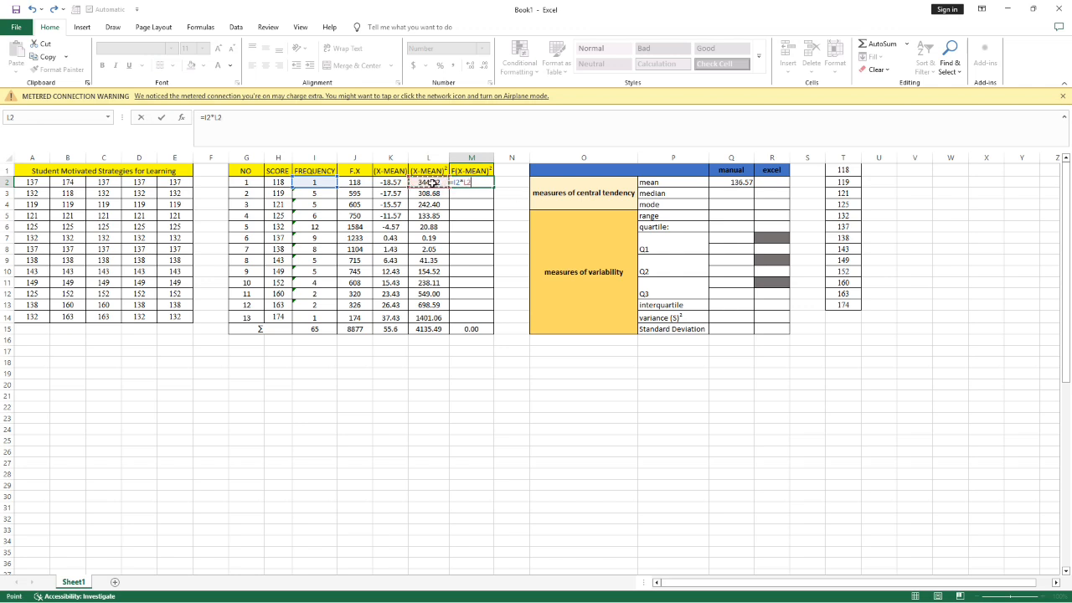
key("ctrl+Return")
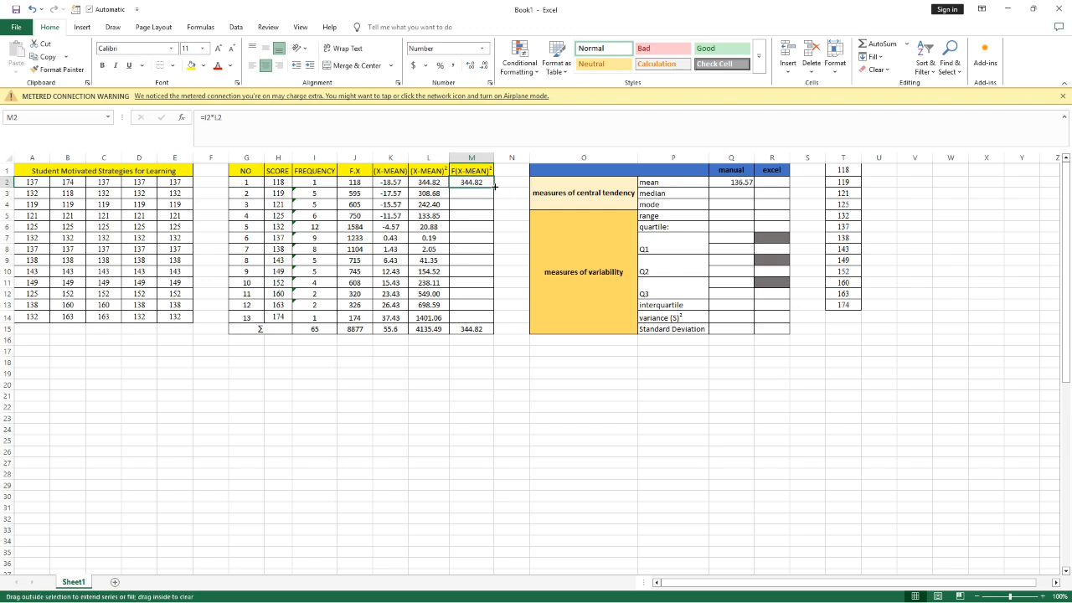
double_click(494, 187)
left_click(486, 331)
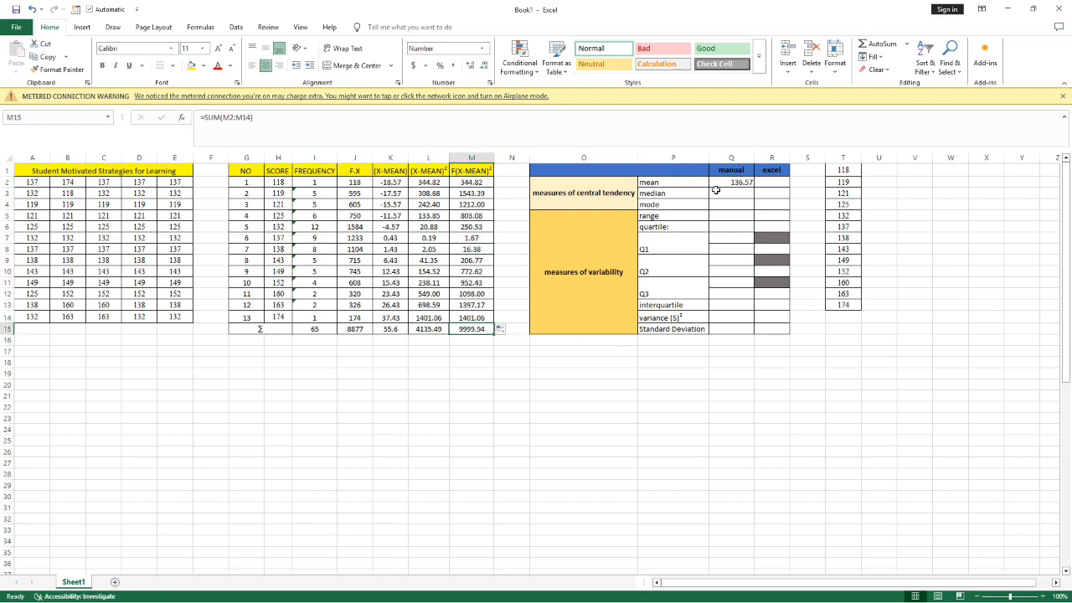
Calculate the median position from the frequency total in I18 with =(I15+1)/2.
left_click(735, 197)
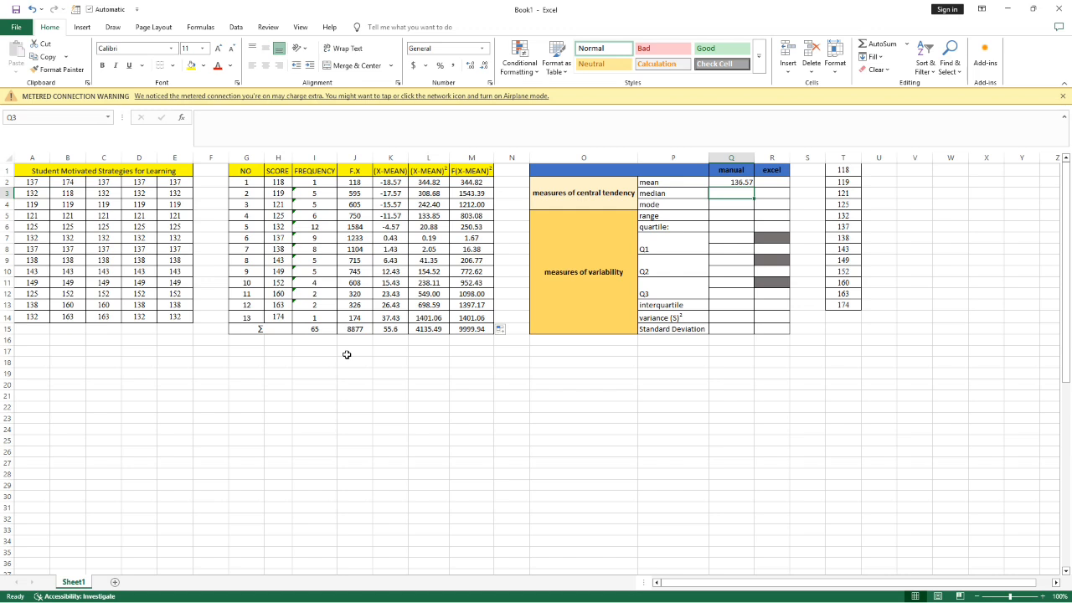
left_click(293, 383)
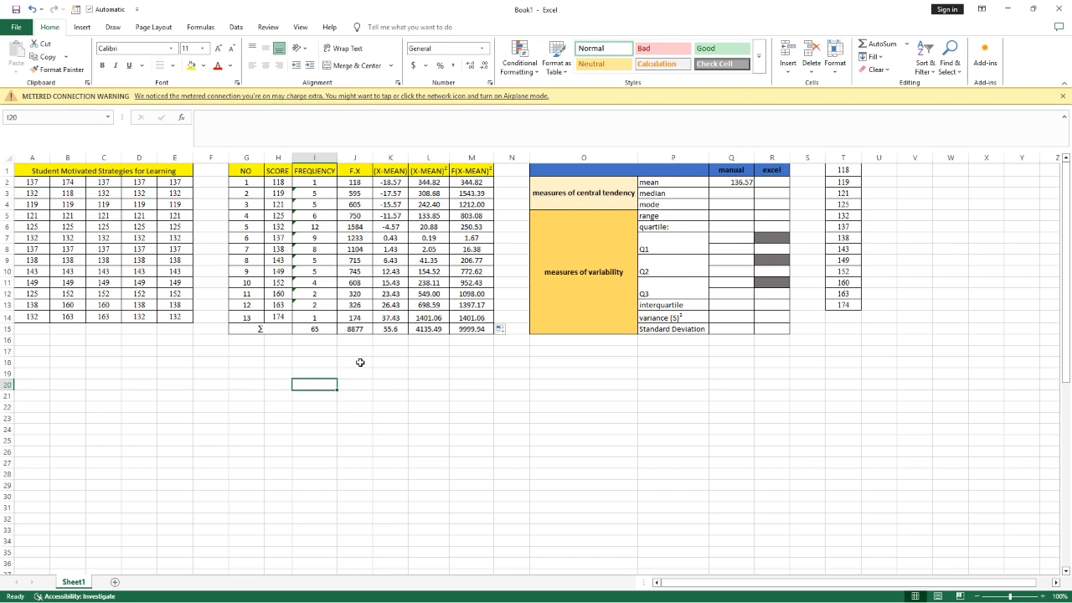
left_click(360, 363)
double_click(315, 363)
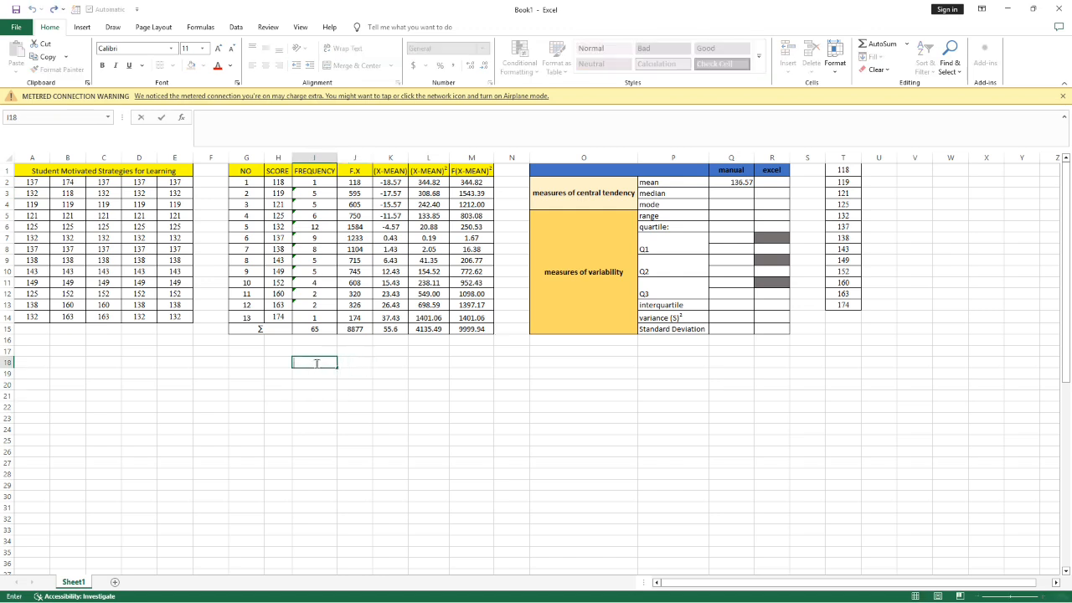
type("=")
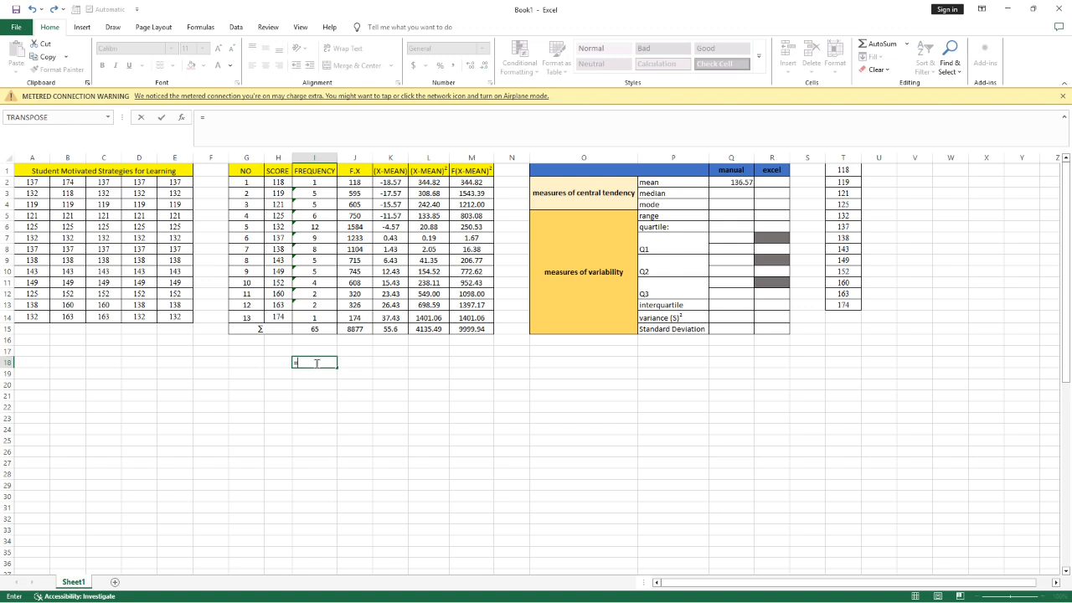
type("(")
left_click(316, 329)
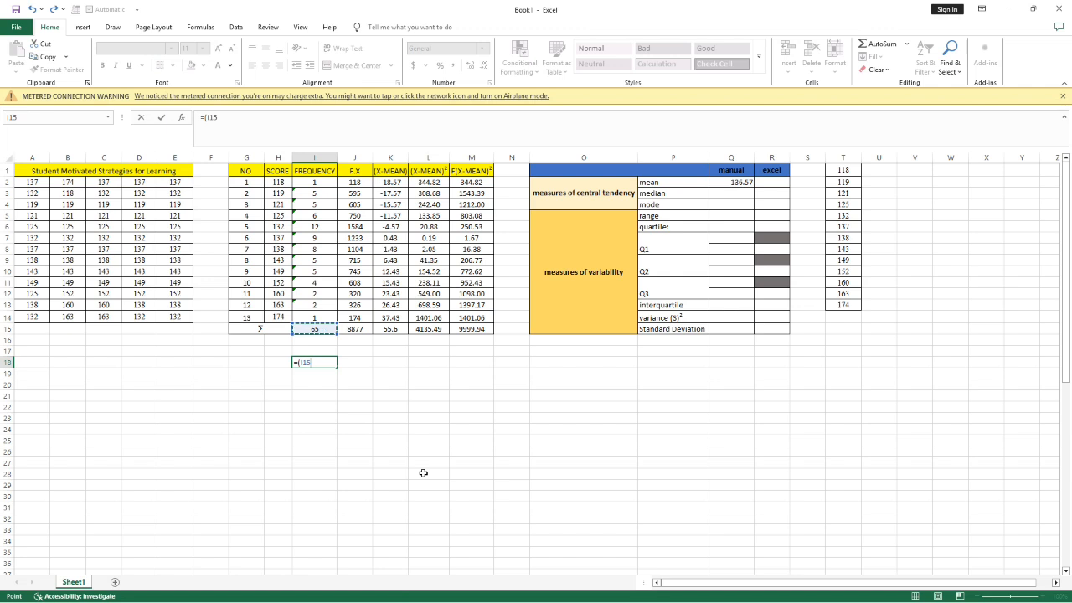
type("+1)/2")
key("Return")
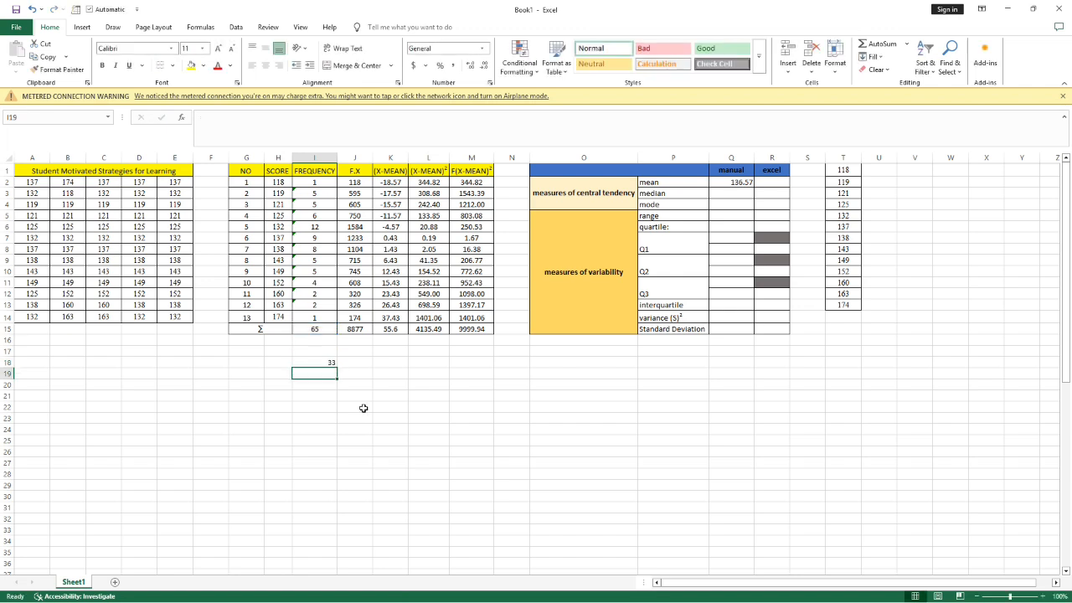
left_click(318, 362)
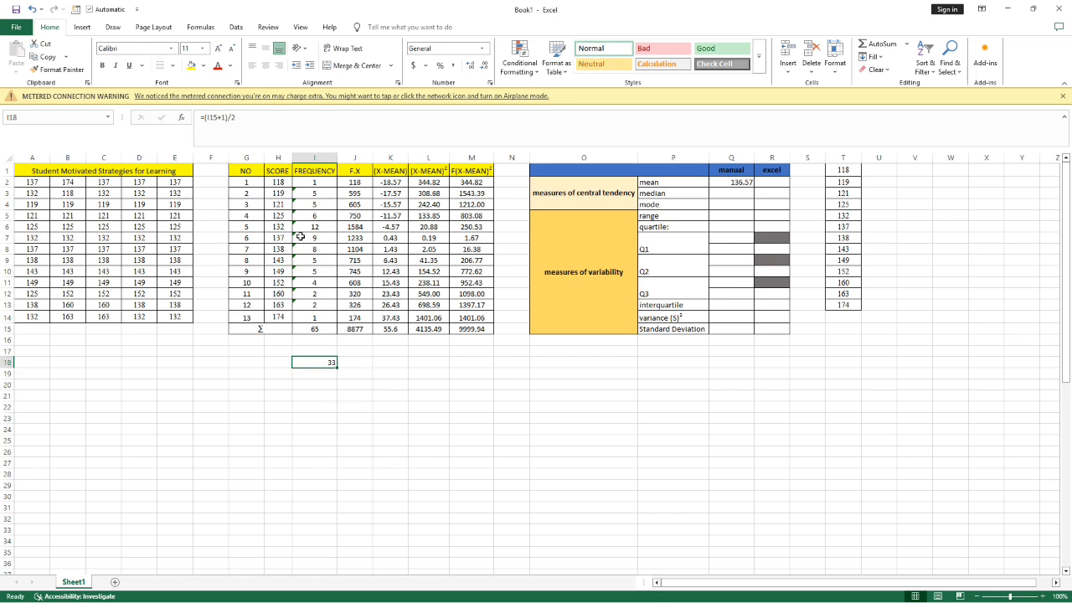
Check the cumulative frequency over I2:I7 and calculate the manual median in Q3 with =(H7+H7)/2.
left_click(378, 270)
left_click_drag(315, 182, 316, 236)
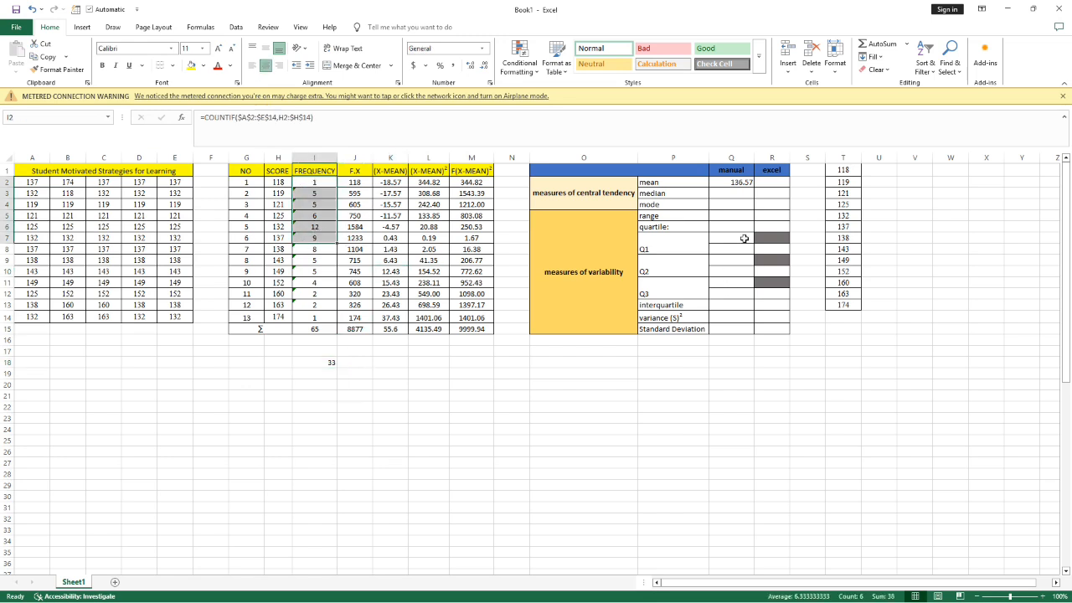
double_click(740, 193)
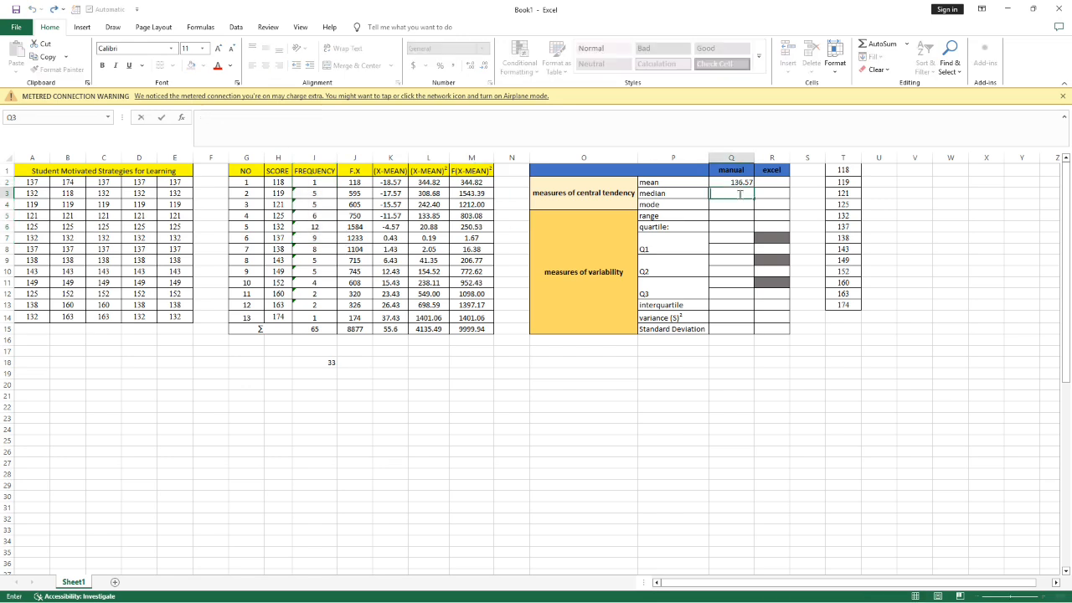
type("=")
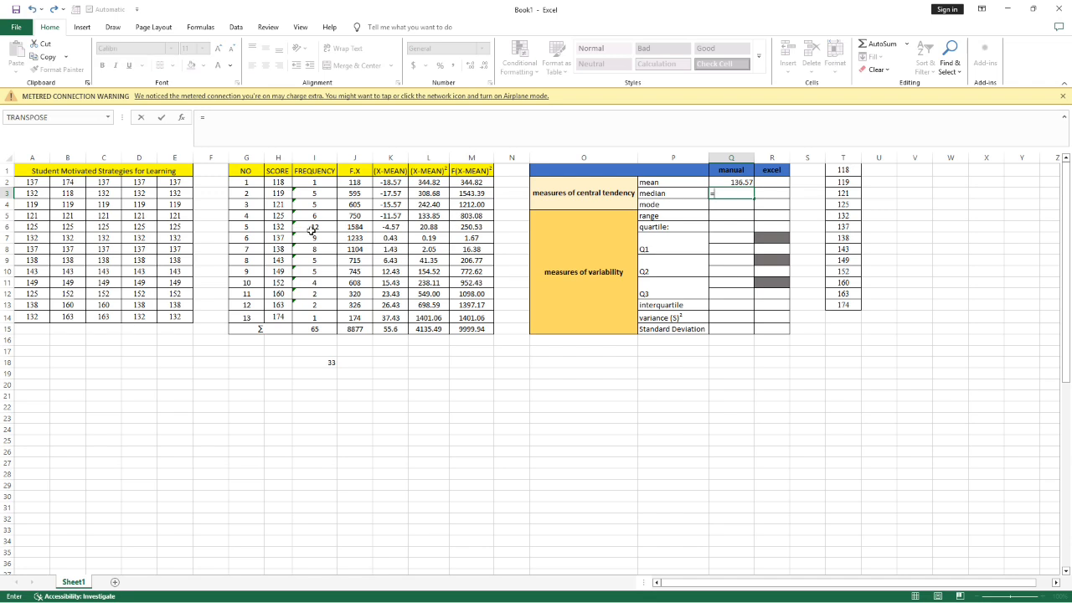
left_click(287, 238)
type("+")
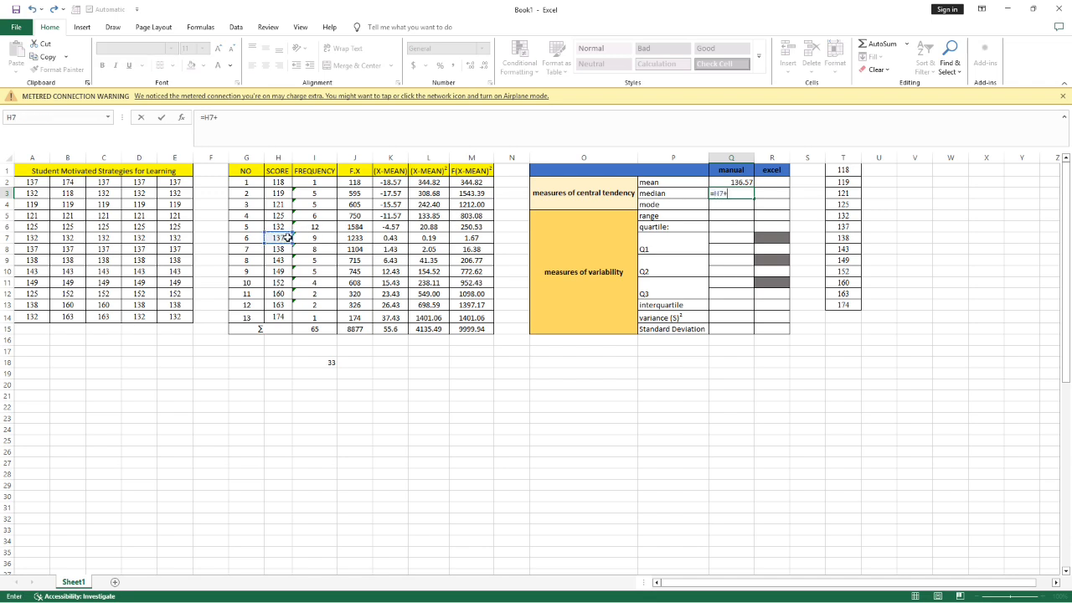
left_click(287, 238)
left_click(716, 195)
type("(")
type(")/2")
key("Return")
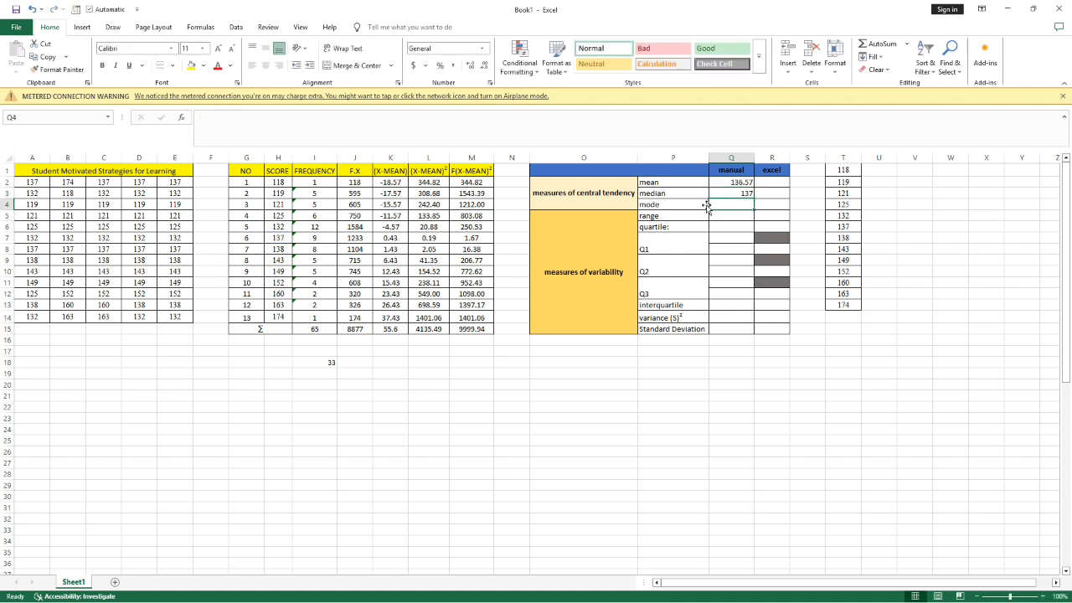
Look for the highest frequency in the table and reference it as the manual mode in Q4 with =I6.
left_click(726, 263)
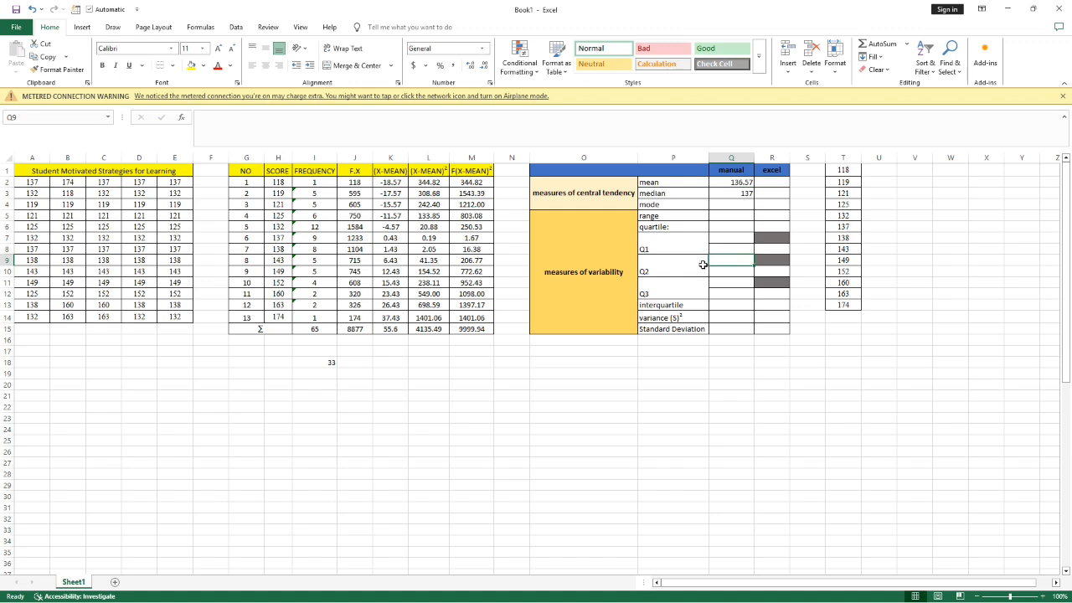
left_click(387, 249)
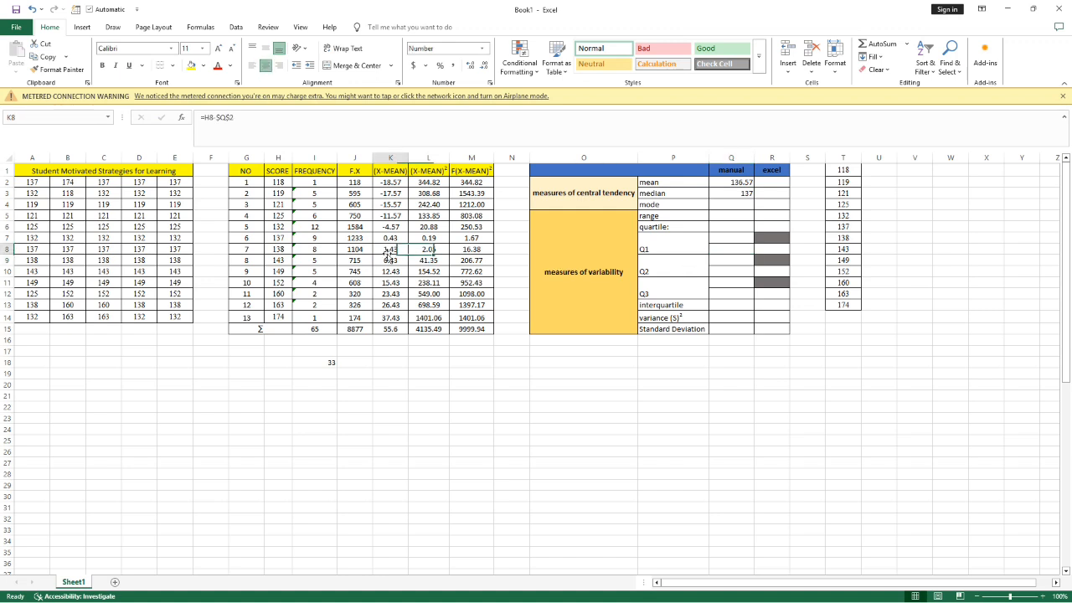
left_click(325, 215)
left_click(327, 257)
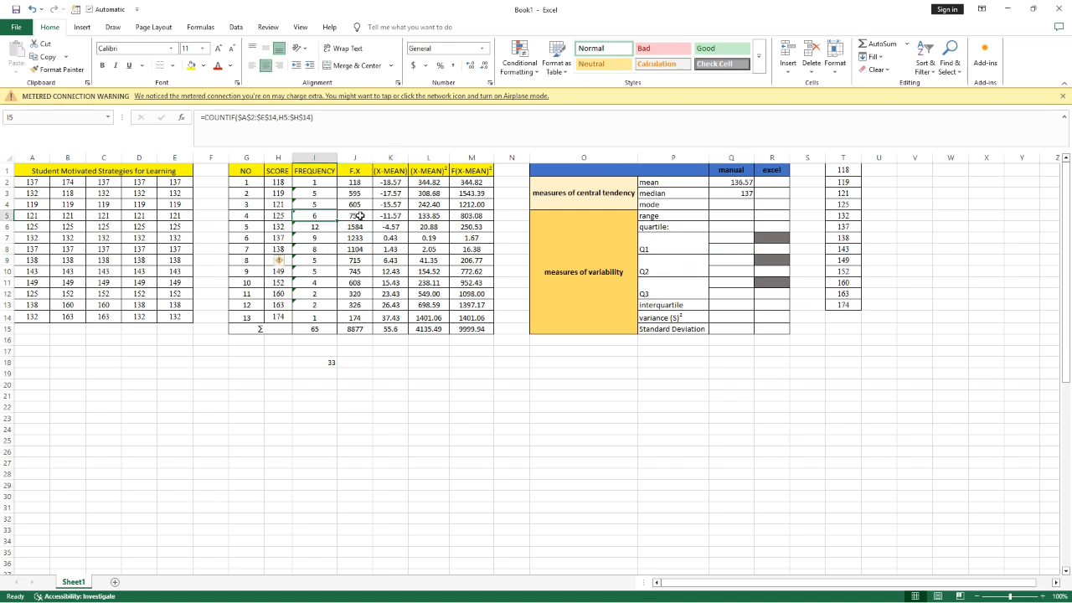
left_click(324, 236)
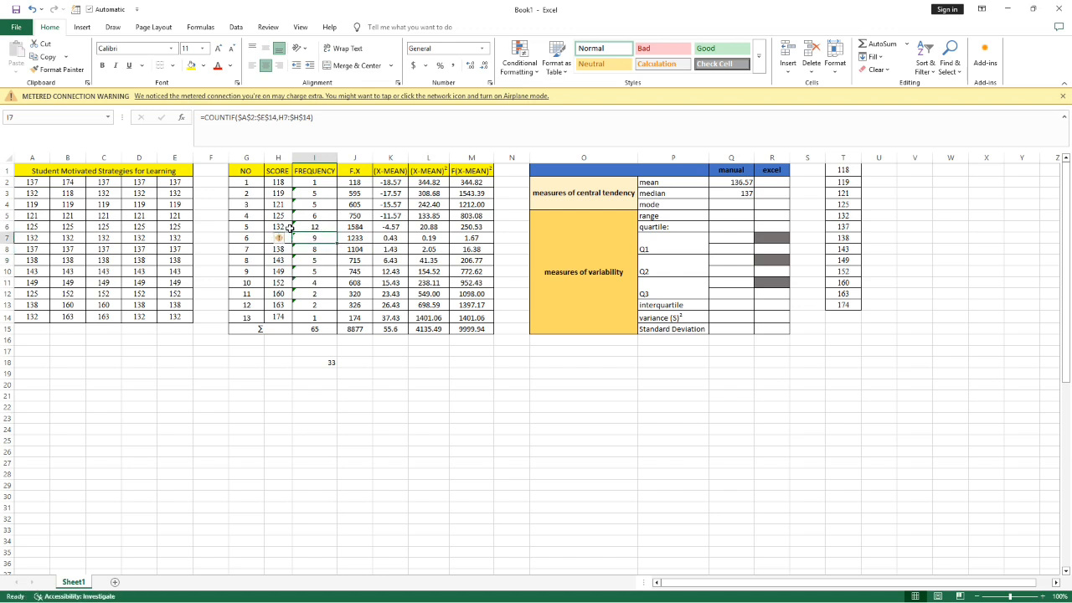
left_click(286, 227)
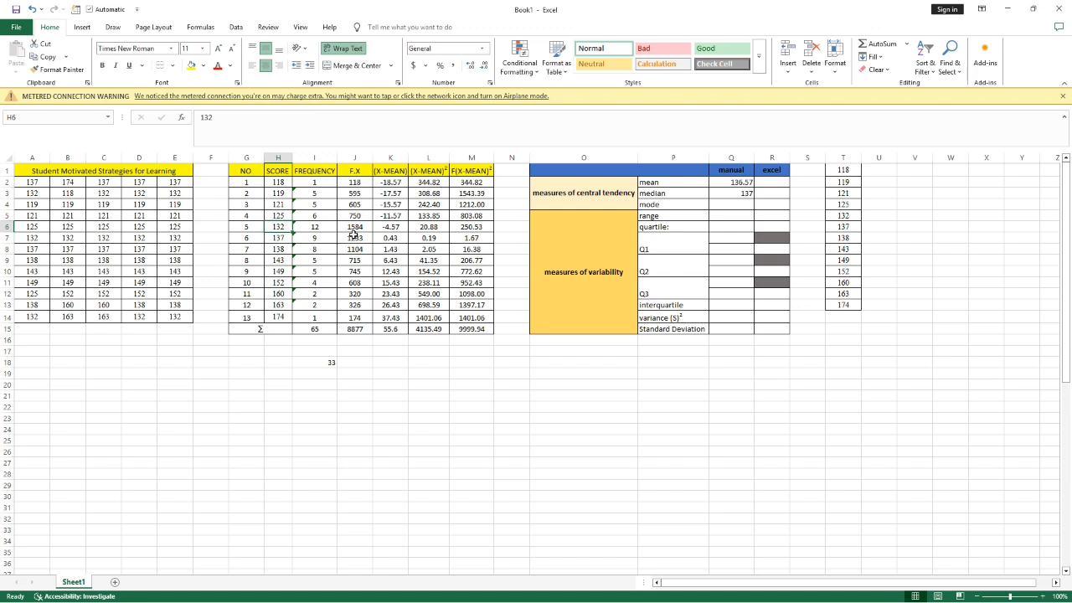
left_click(322, 230)
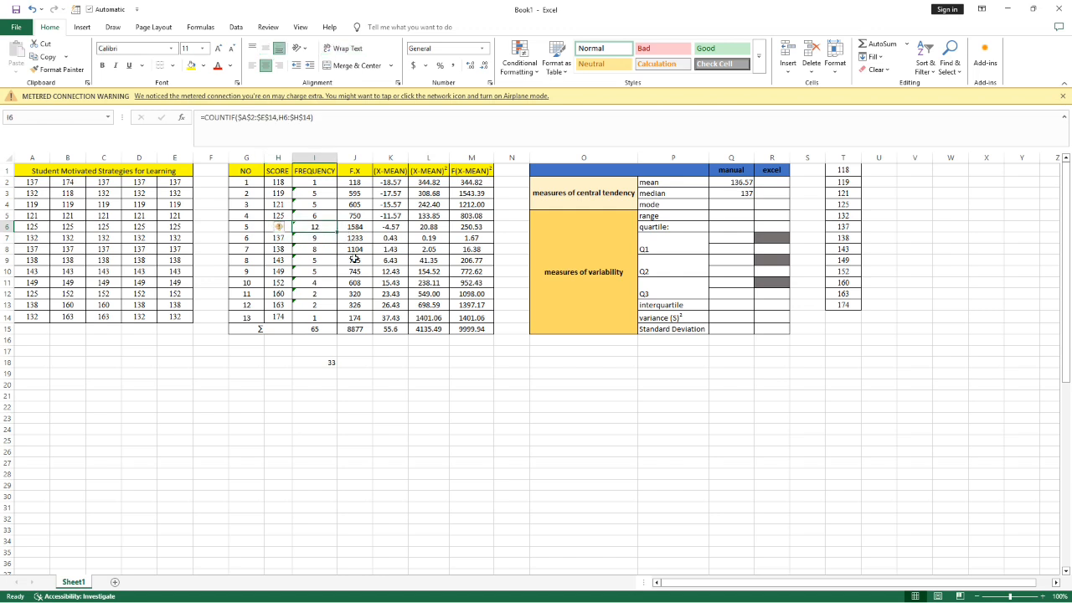
left_click(741, 207)
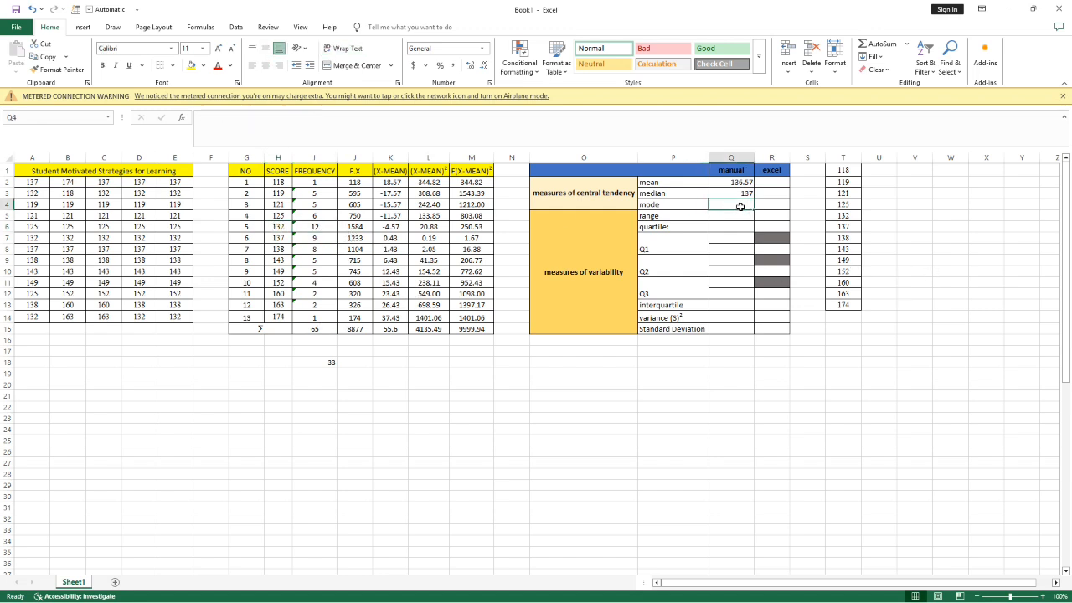
type("=")
left_click(324, 227)
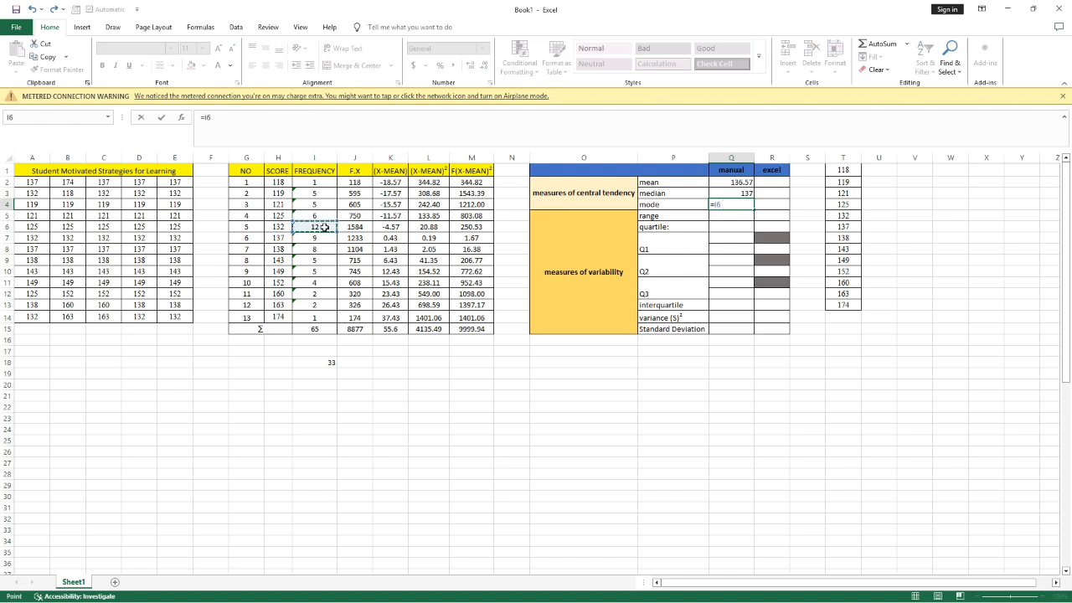
key("Return")
Calculate the manual range in Q5 by subtracting the lowest score from the highest with =H14-H2.
left_click(737, 227)
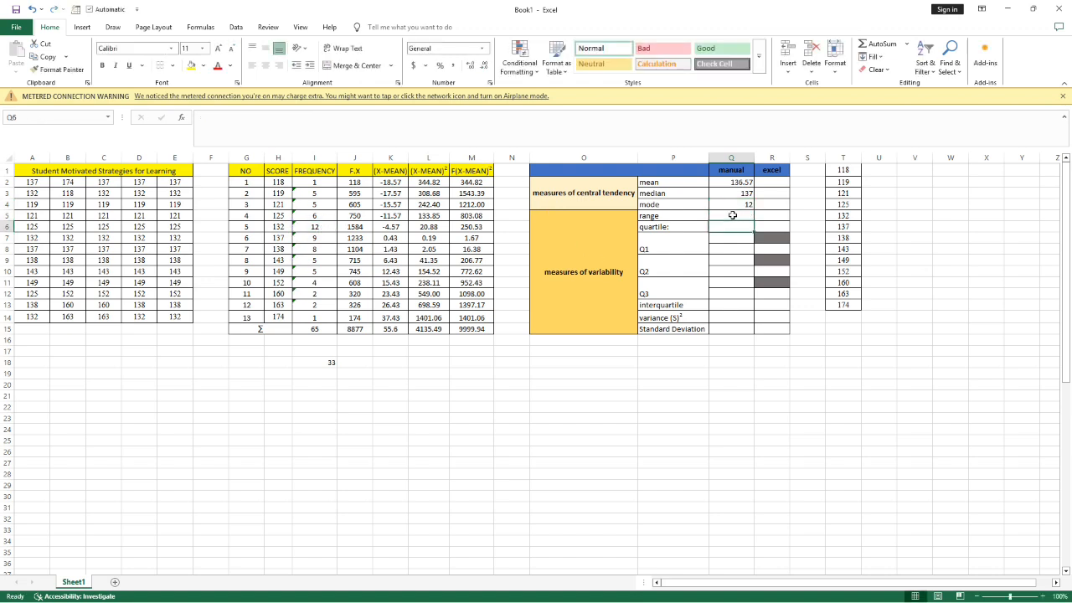
double_click(732, 216)
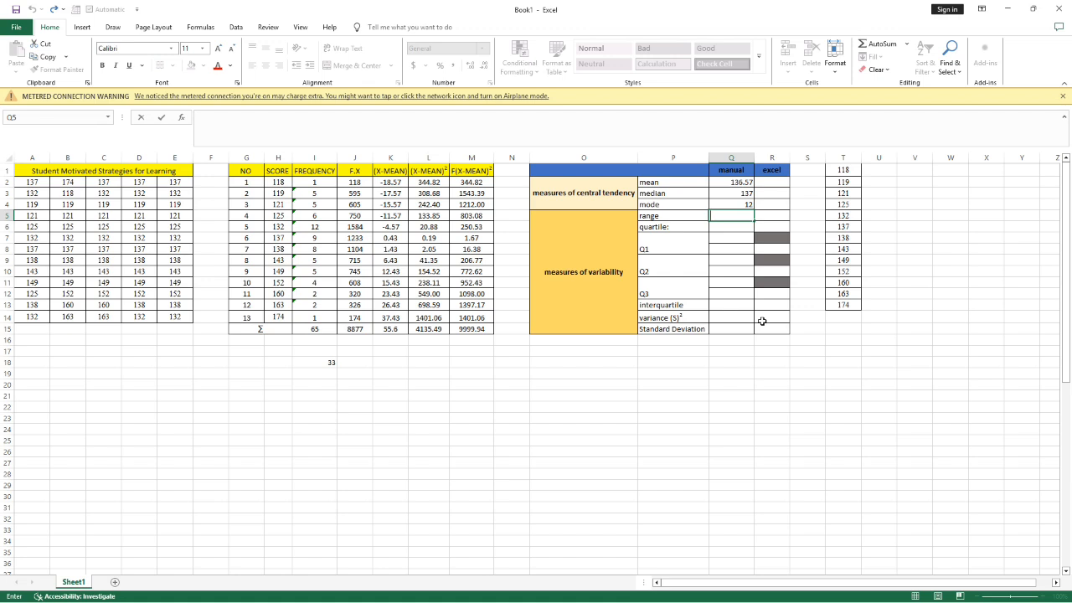
type("=")
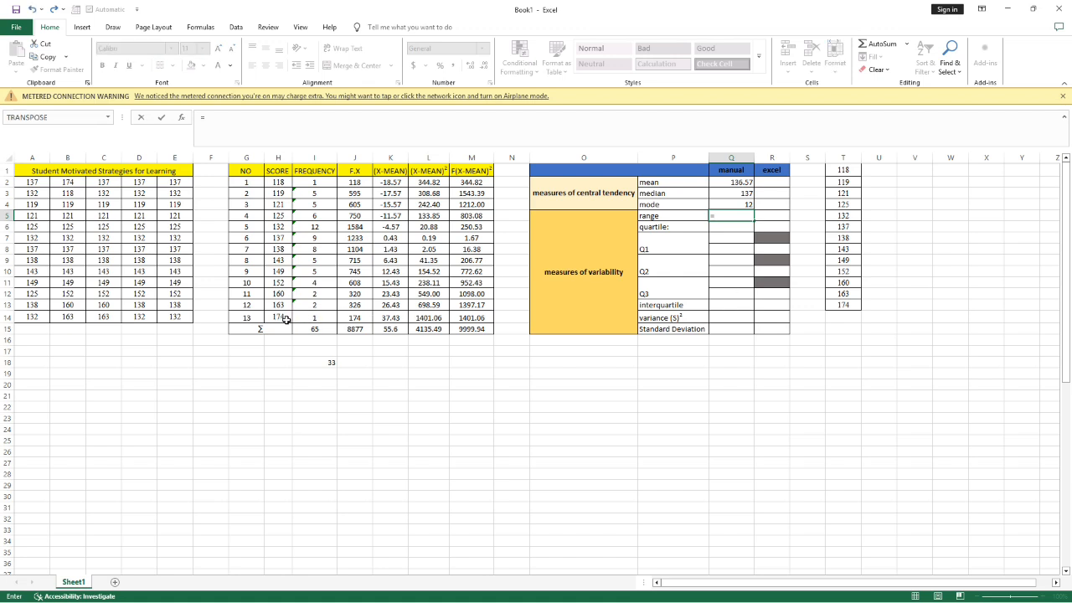
left_click(286, 319)
type("-")
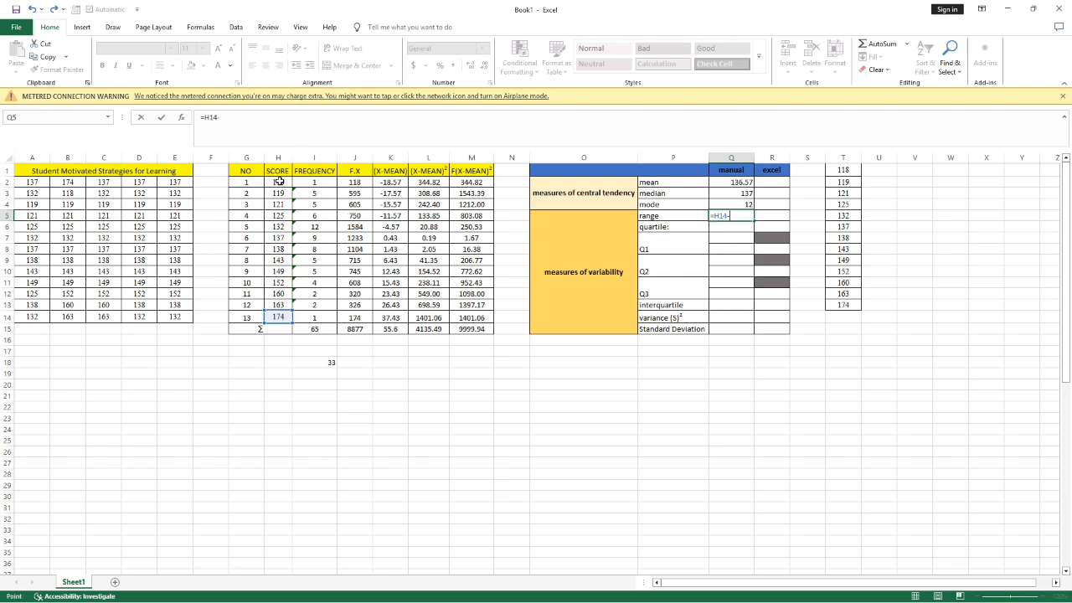
left_click(279, 181)
key("Return")
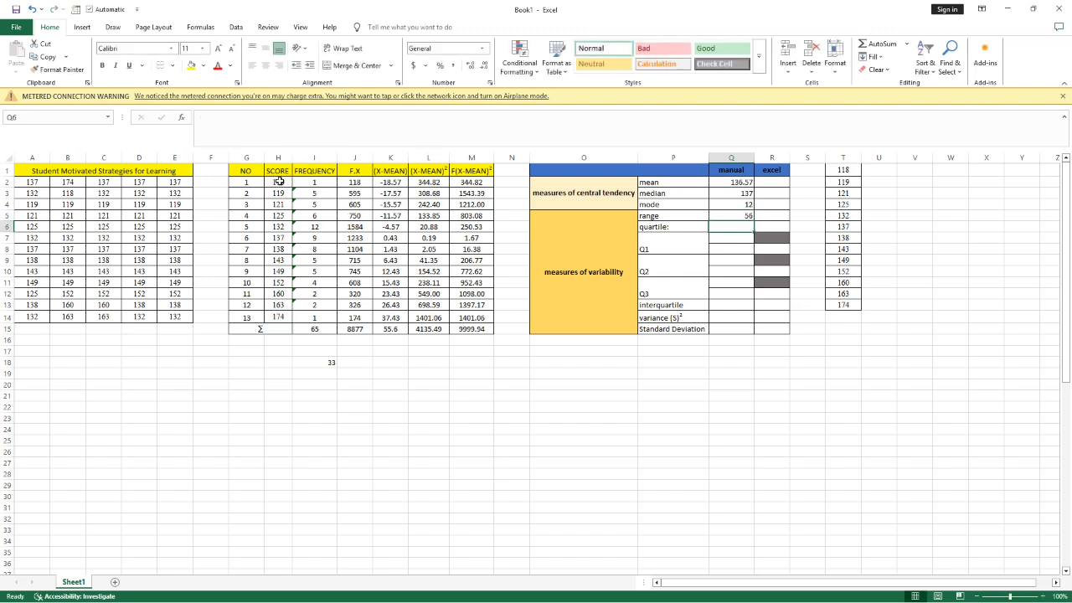
Calculate the manual Q1 position in Q7 from the frequency total with =1/4*(I15+1).
left_click(729, 238)
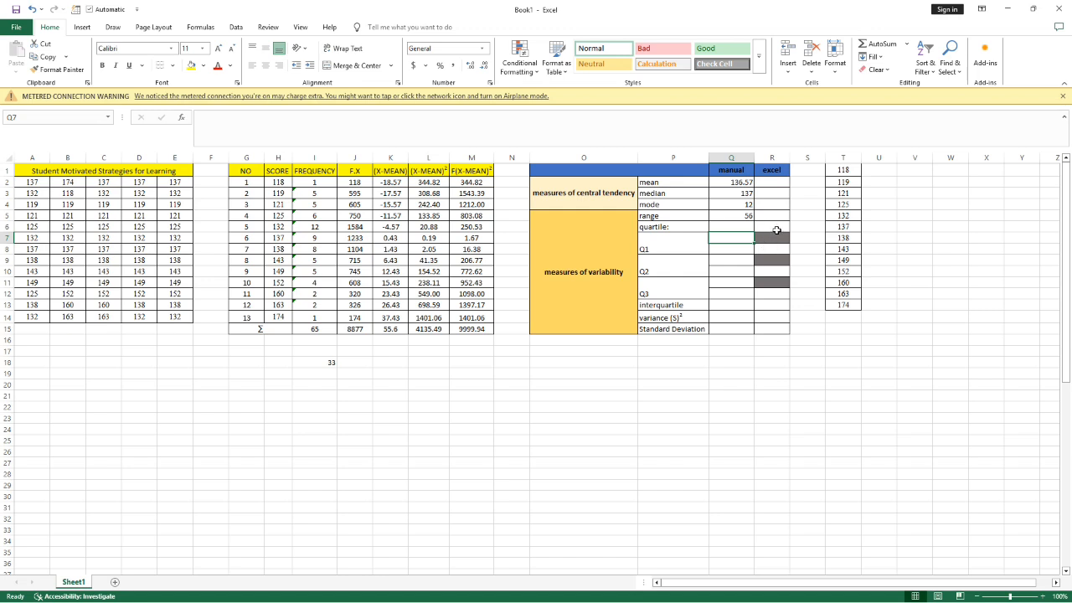
double_click(737, 239)
type("=")
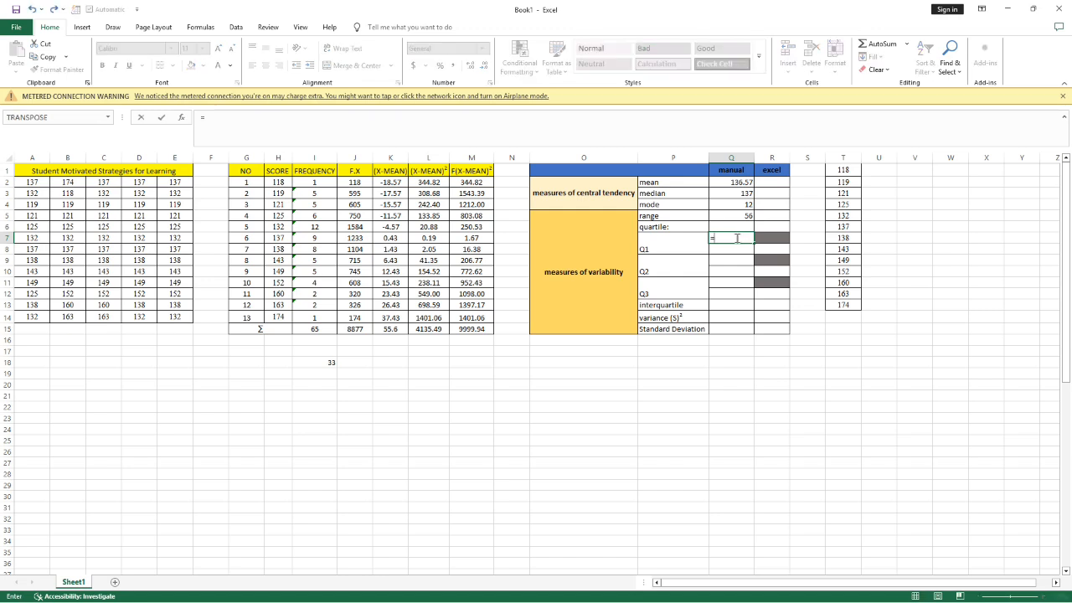
type("1/4*(")
left_click(317, 328)
type("+")
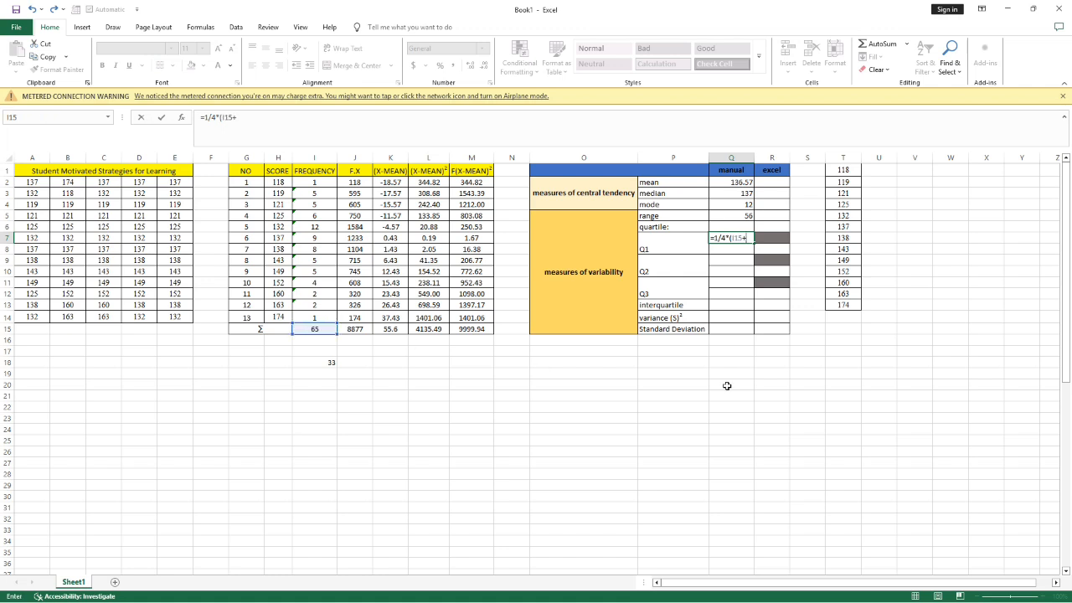
type("1)")
key("Return")
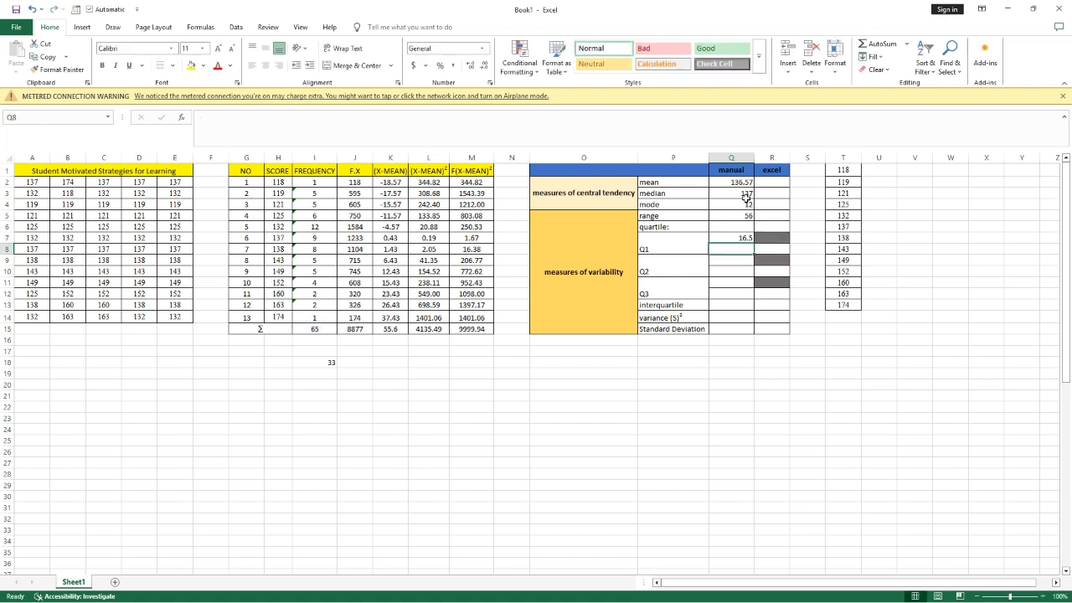
left_click(752, 239)
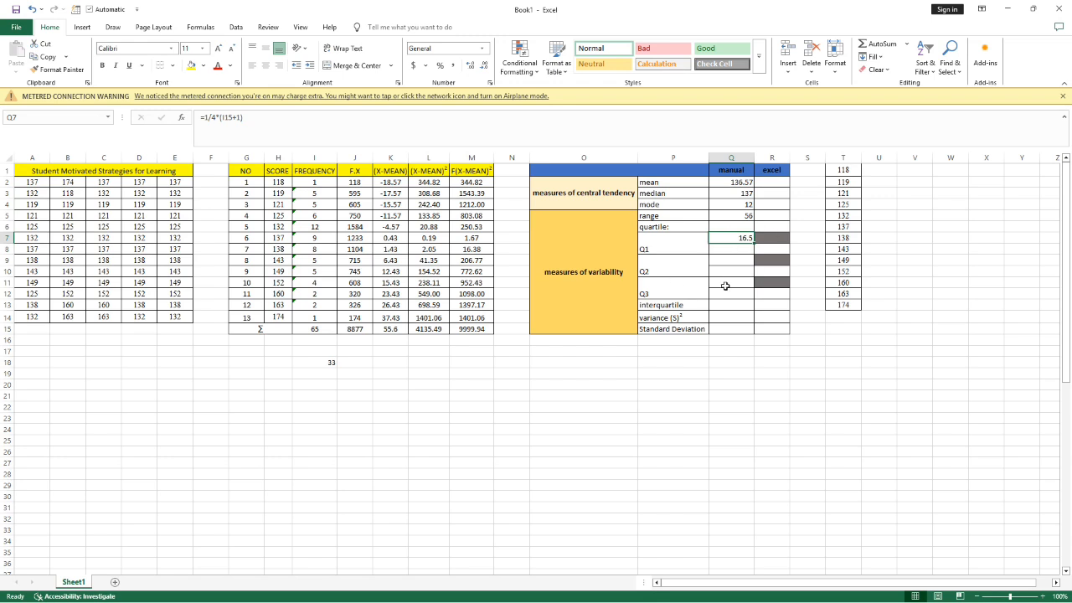
Check the cumulative frequency over I2:I5 and calculate the manual Q1 in Q8 with =(H5+H5)/2.
left_click_drag(322, 183, 328, 216)
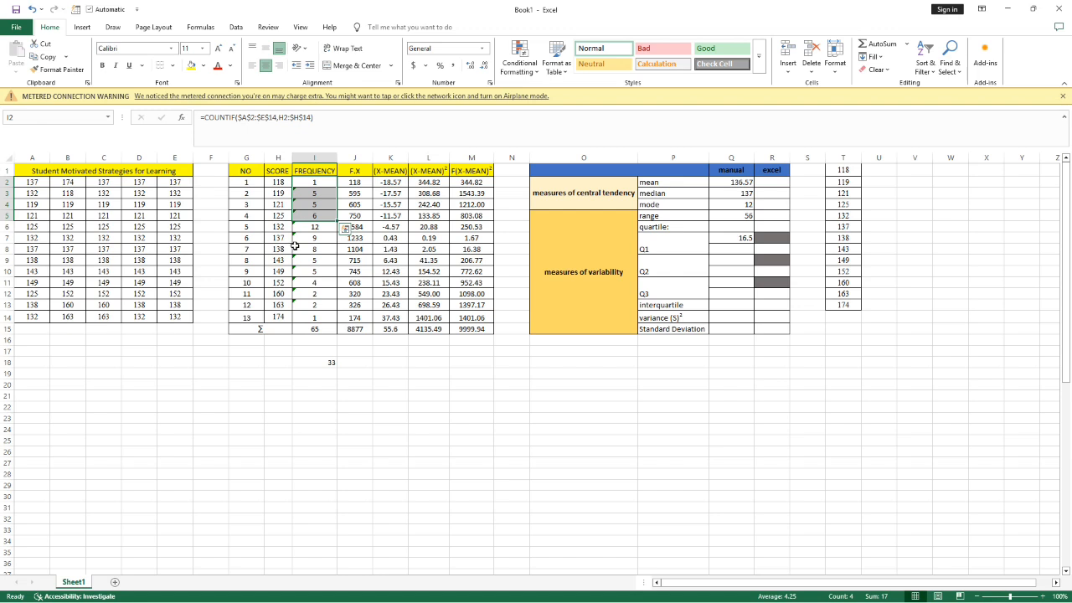
double_click(734, 249)
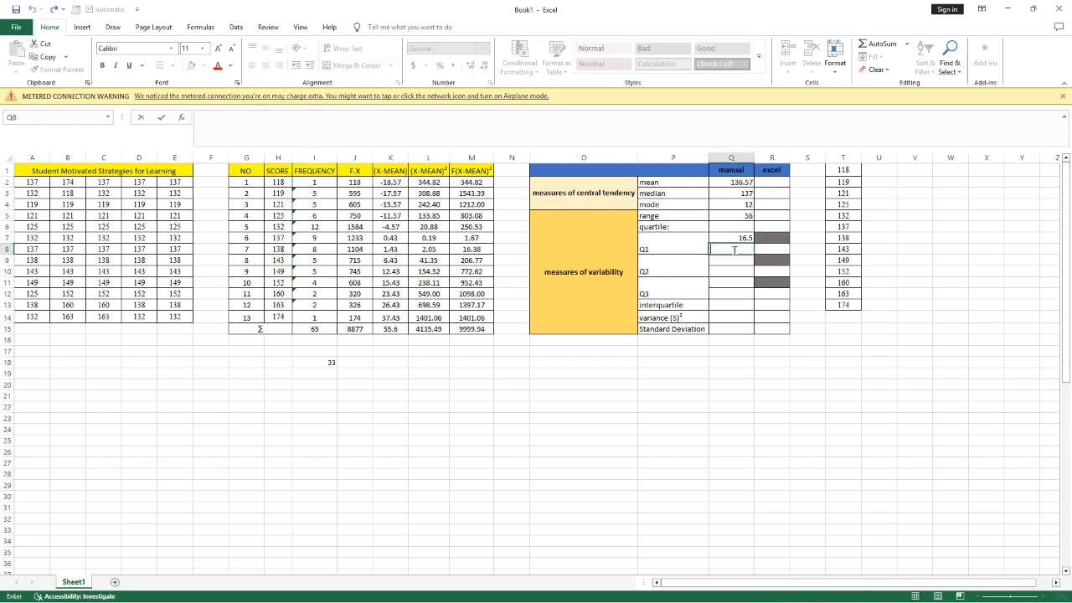
type("=")
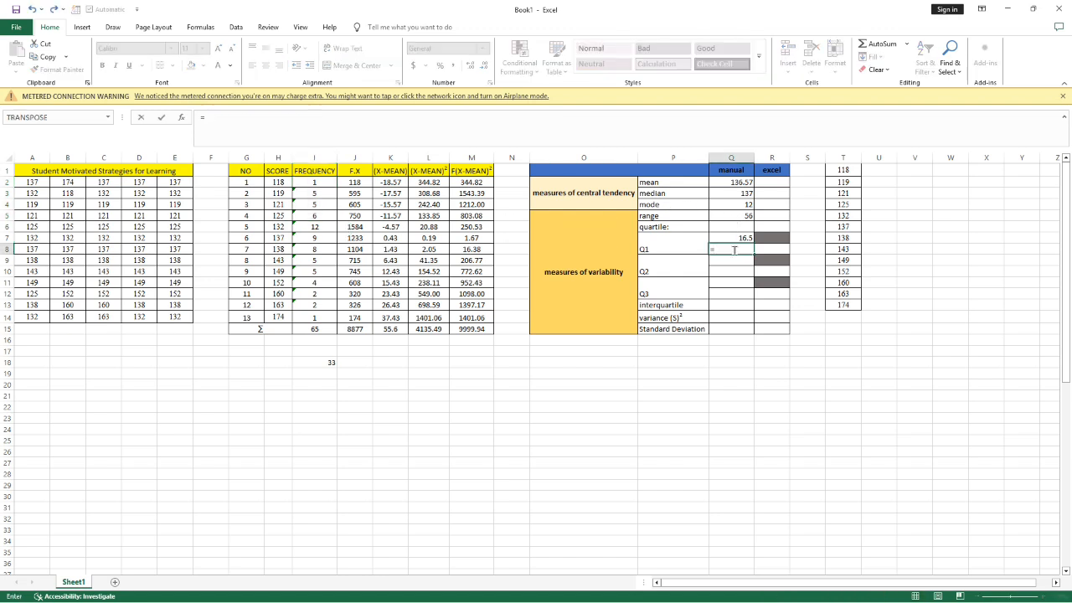
type("(")
left_click(285, 216)
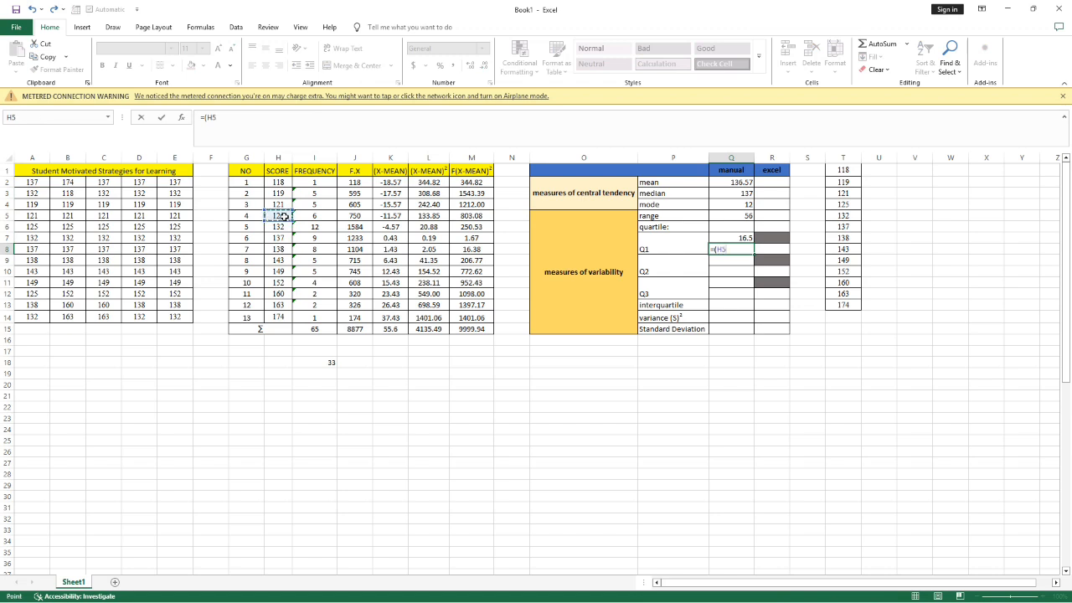
type("+")
left_click(281, 215)
type("/2")
key("Return")
Calculate the manual Q2 position in Q9 from the frequency total with =1/2*(I15+1).
double_click(737, 260)
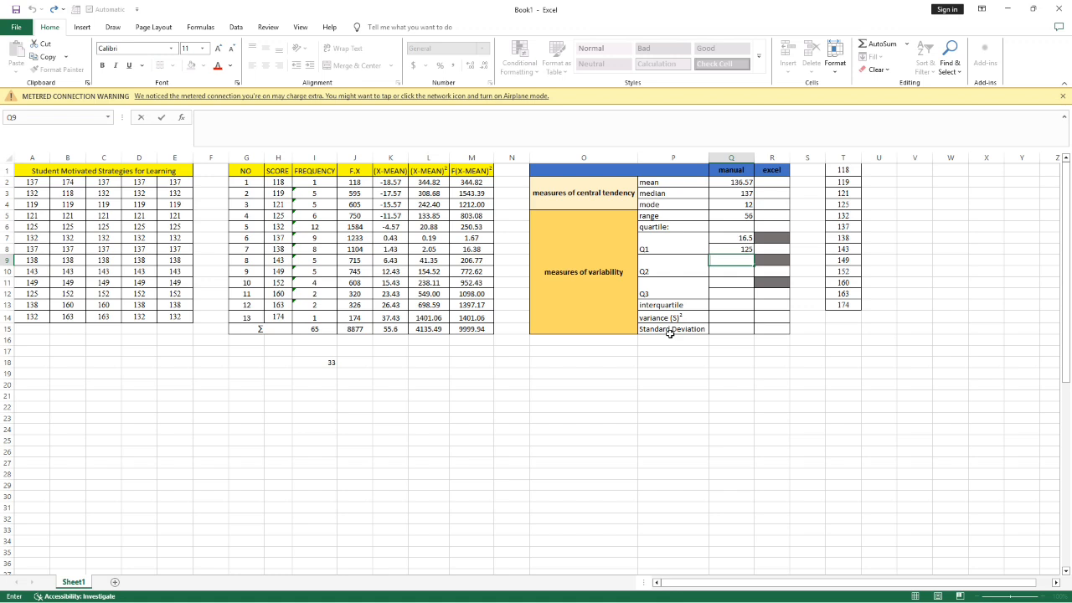
type("=")
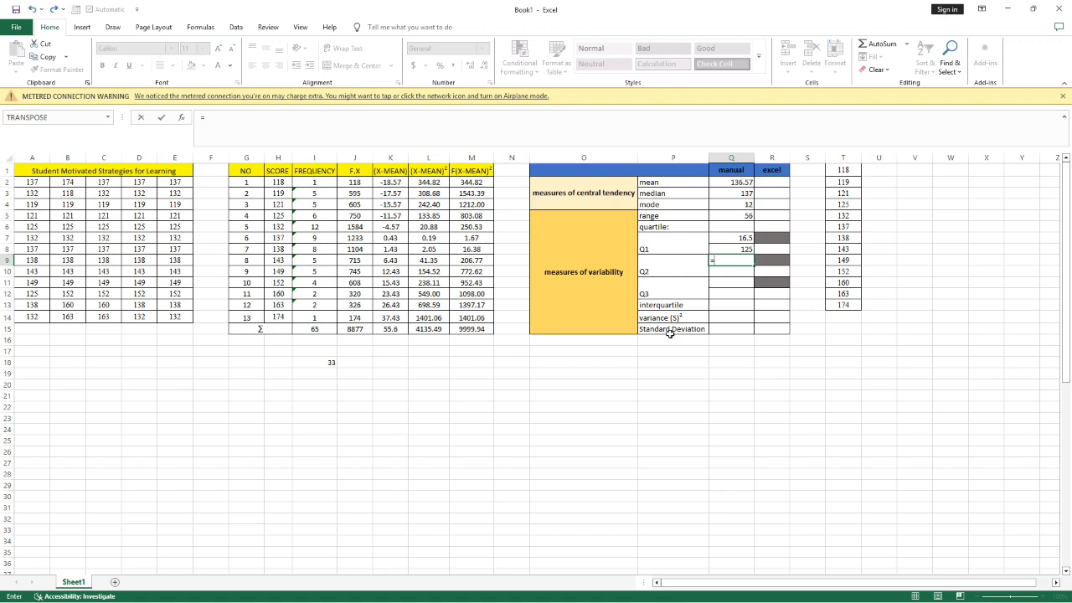
type("1/")
type("2*(")
left_click(328, 333)
type("+1")
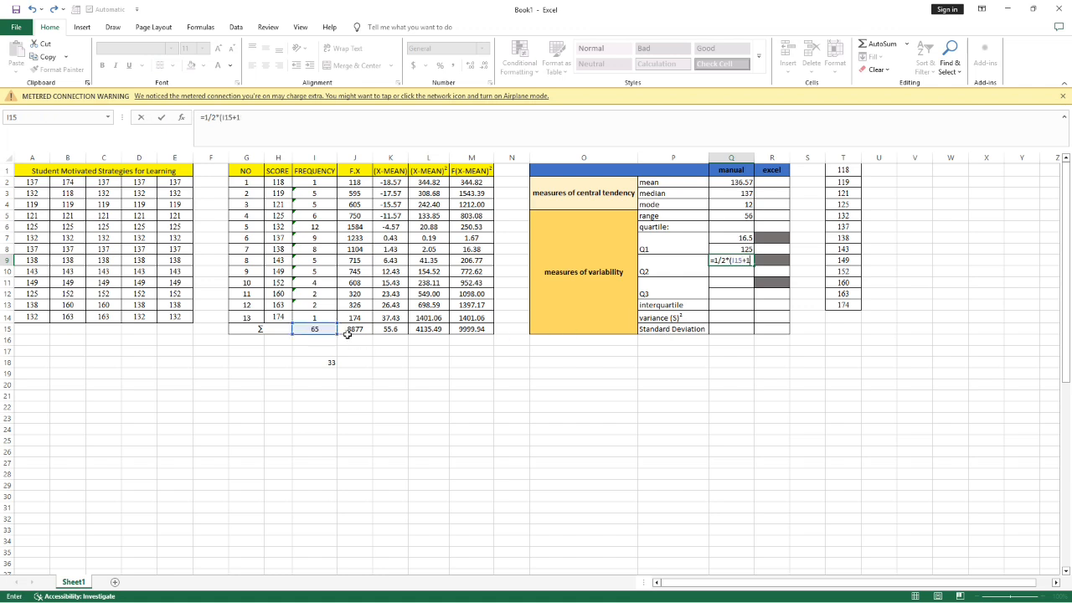
type(")")
key("Return")
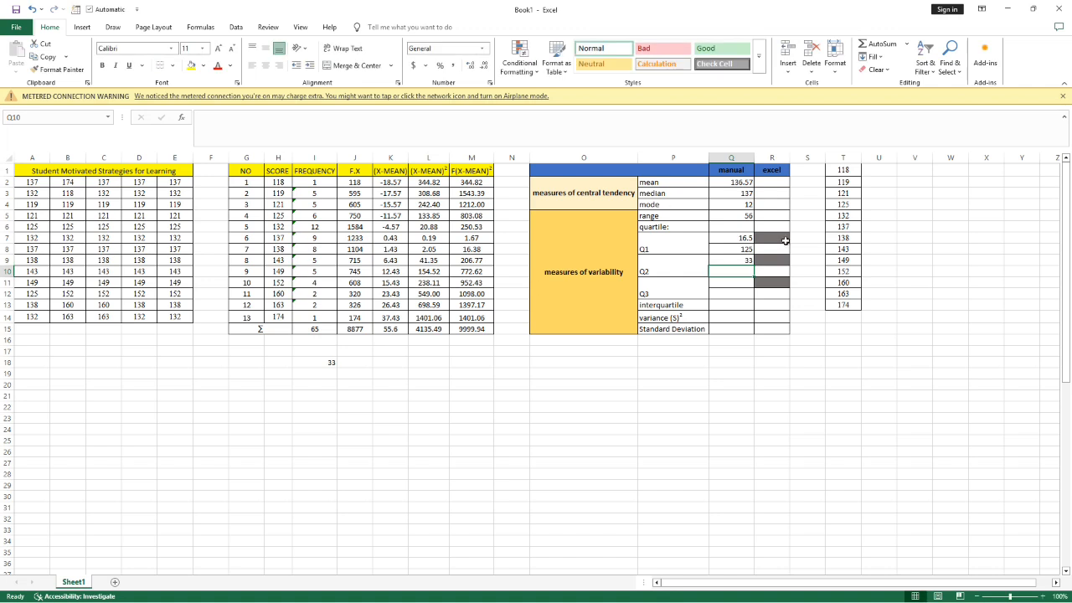
left_click(742, 259)
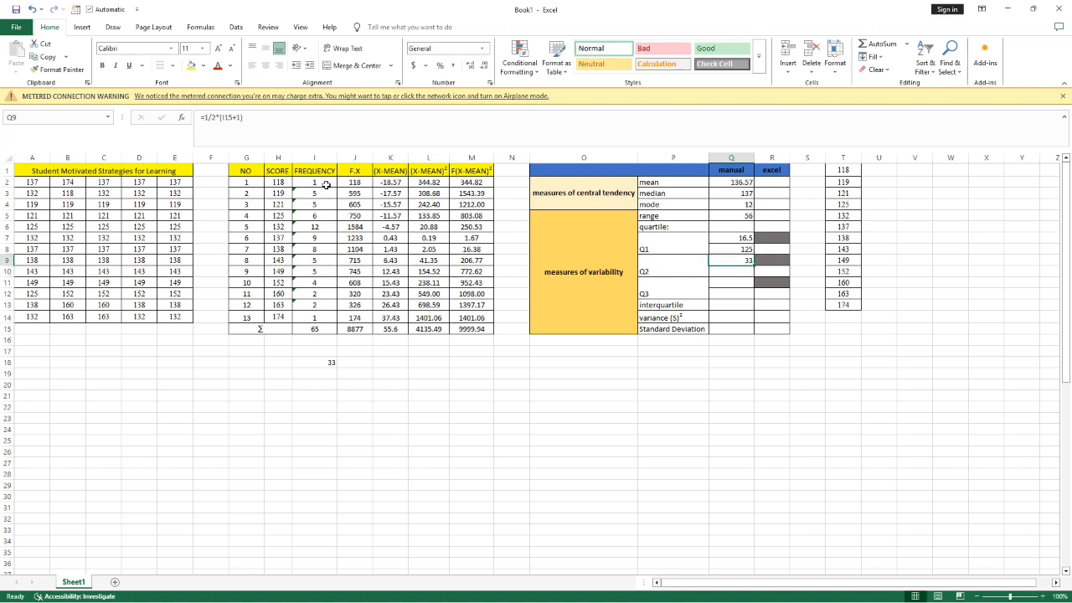
Check the cumulative frequency over I2:I7 and calculate the manual Q2 in Q10 with =(H7+H7)/2.
left_click_drag(326, 184, 322, 233)
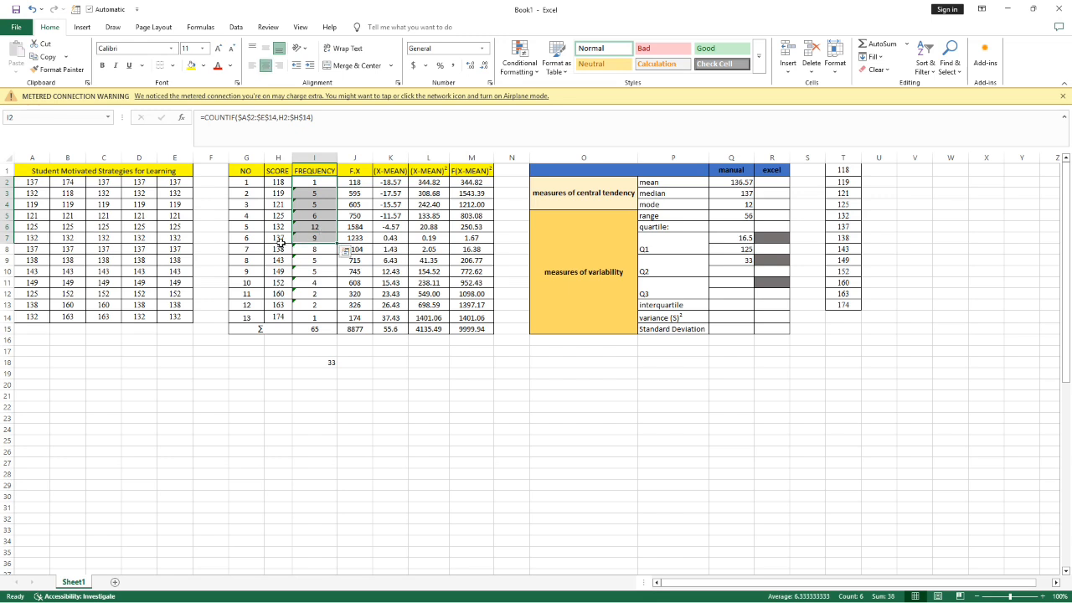
left_click(736, 272)
double_click(736, 272)
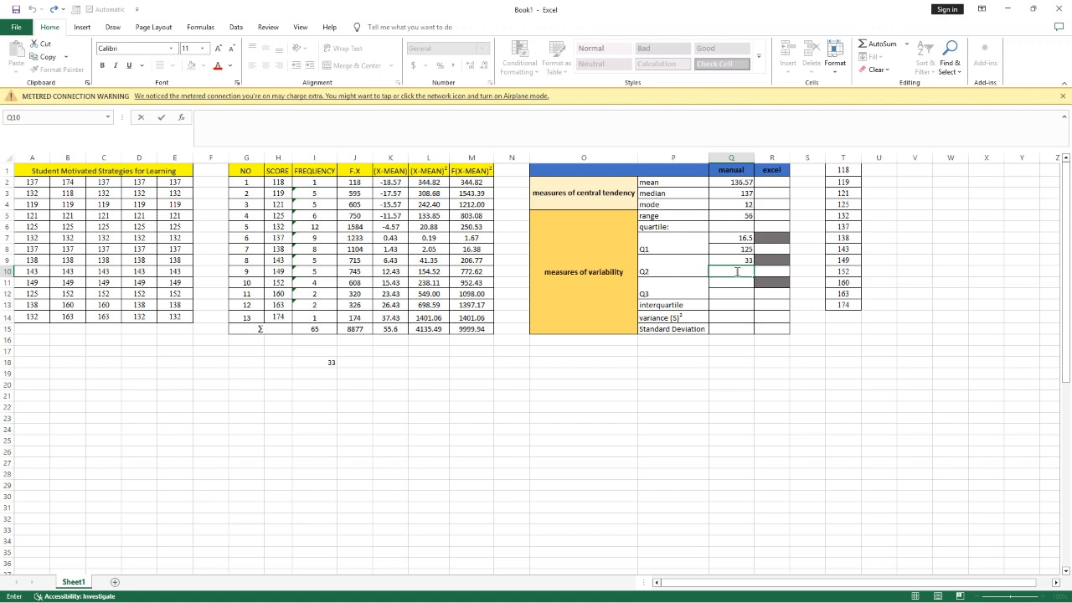
type("=")
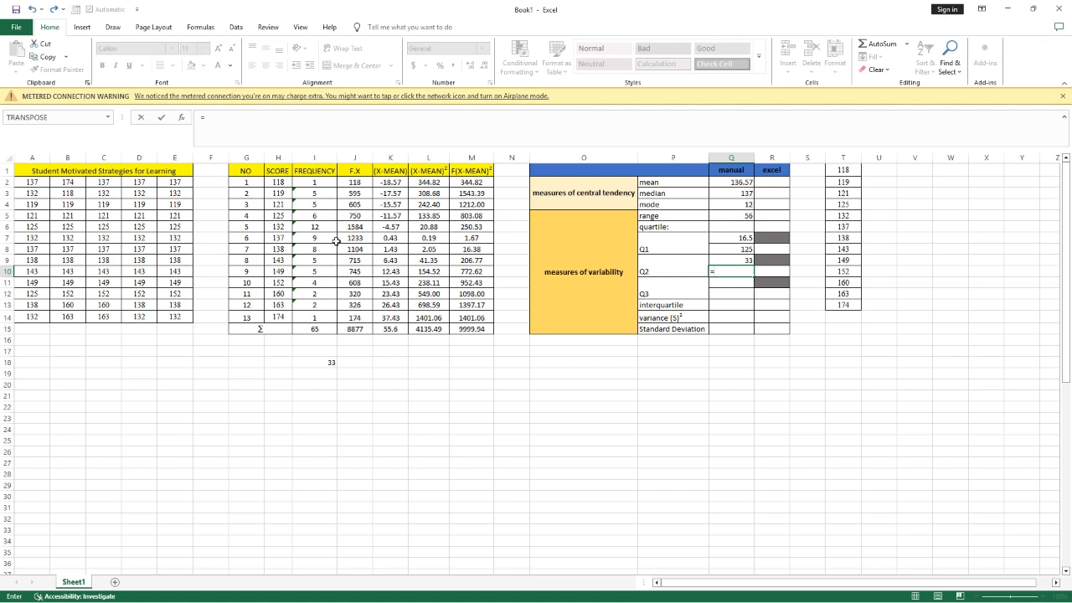
type("(")
left_click(277, 239)
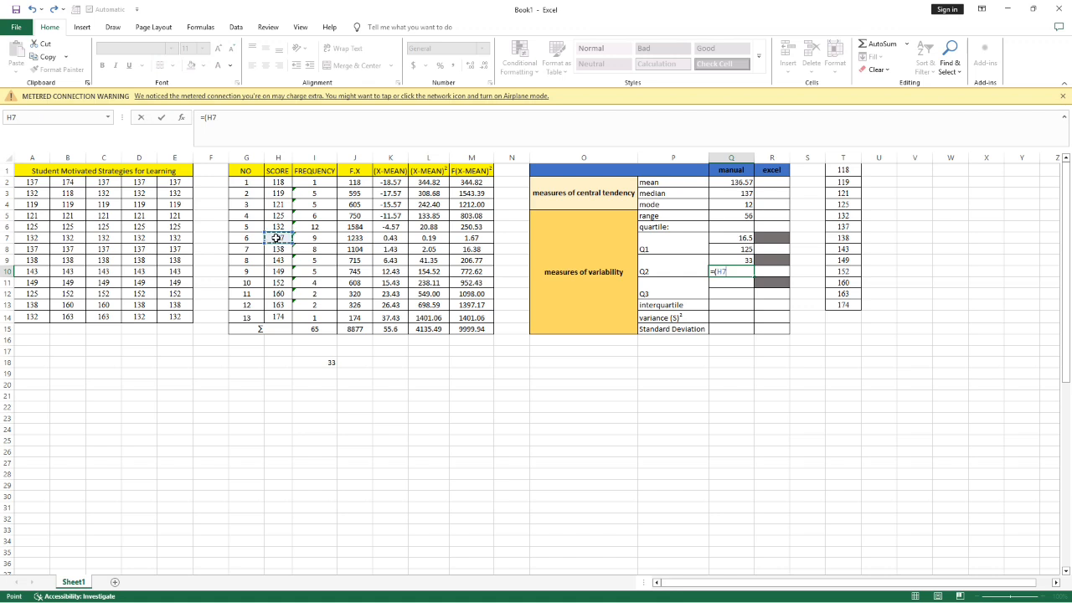
type("+")
left_click(276, 239)
type(")/2")
key("Return")
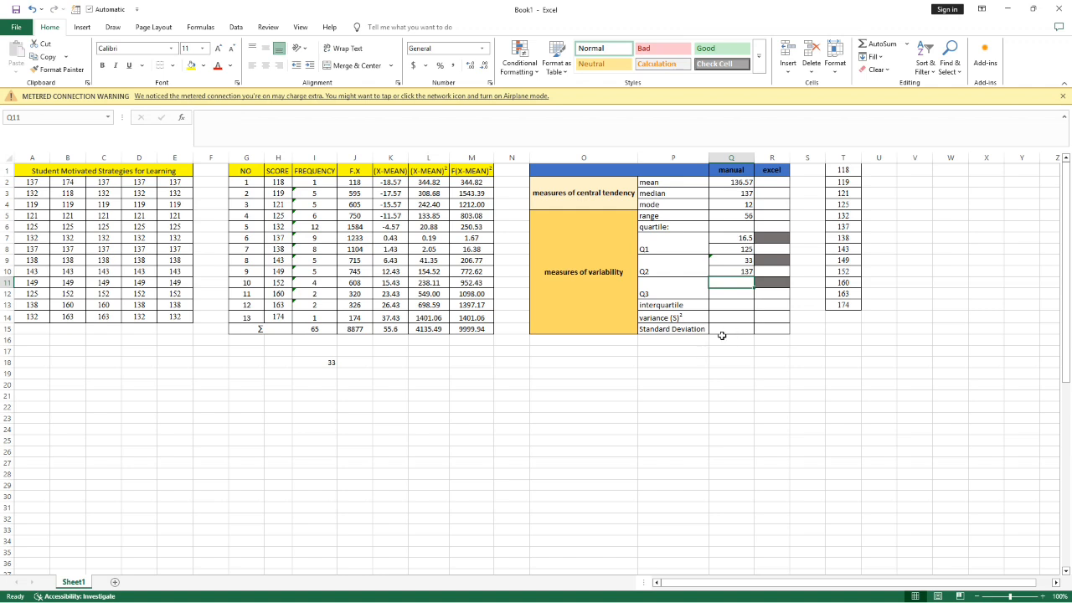
Calculate the manual Q3 position in Q11 from the frequency total with =3/4*(I15+1).
type("=")
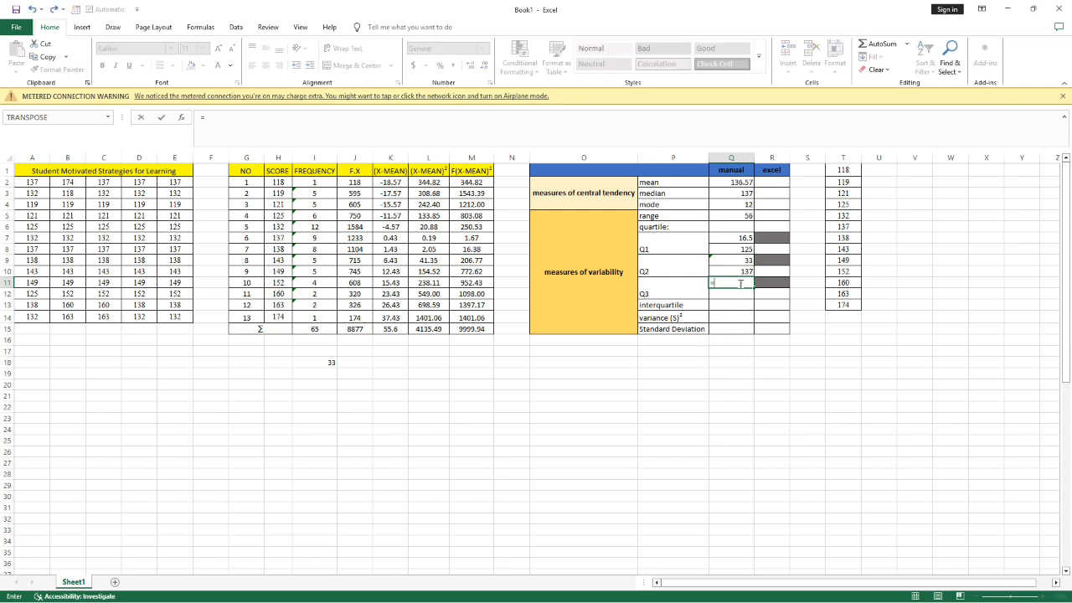
type("3/4*(")
left_click(325, 328)
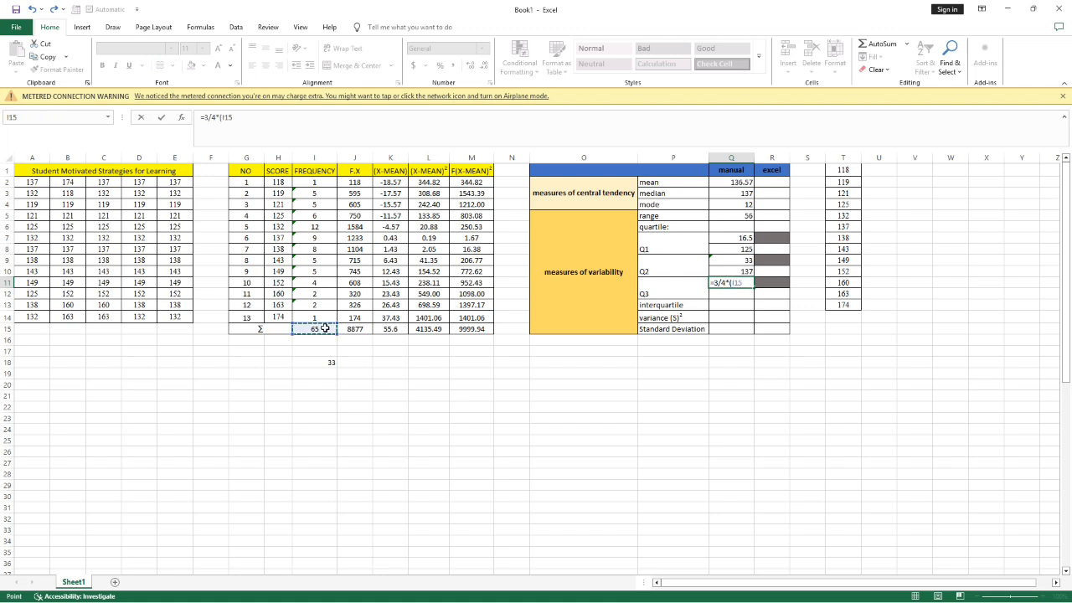
type("+1)")
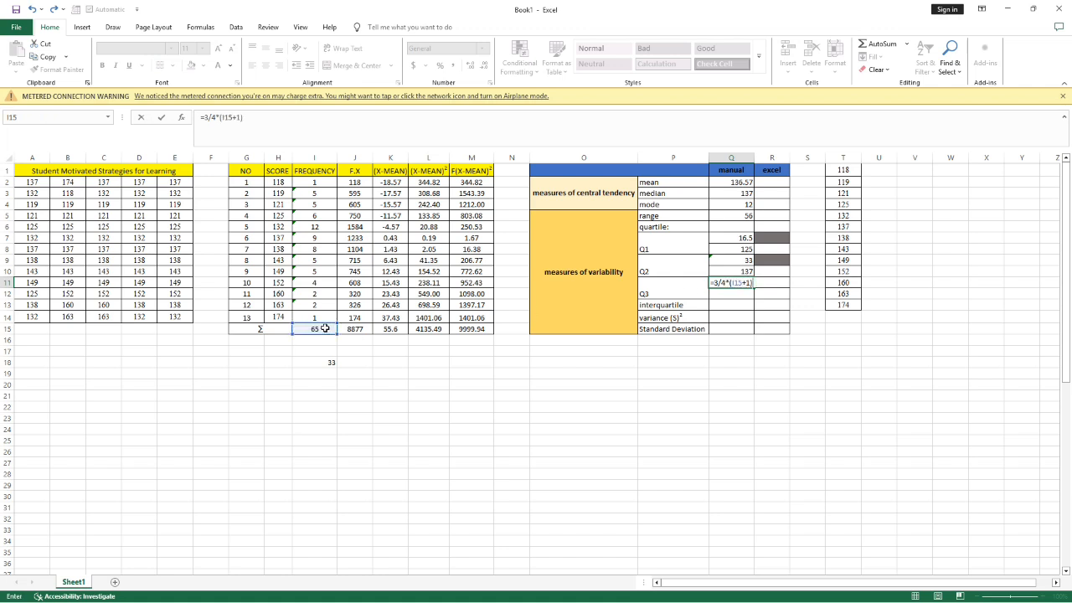
key("Return")
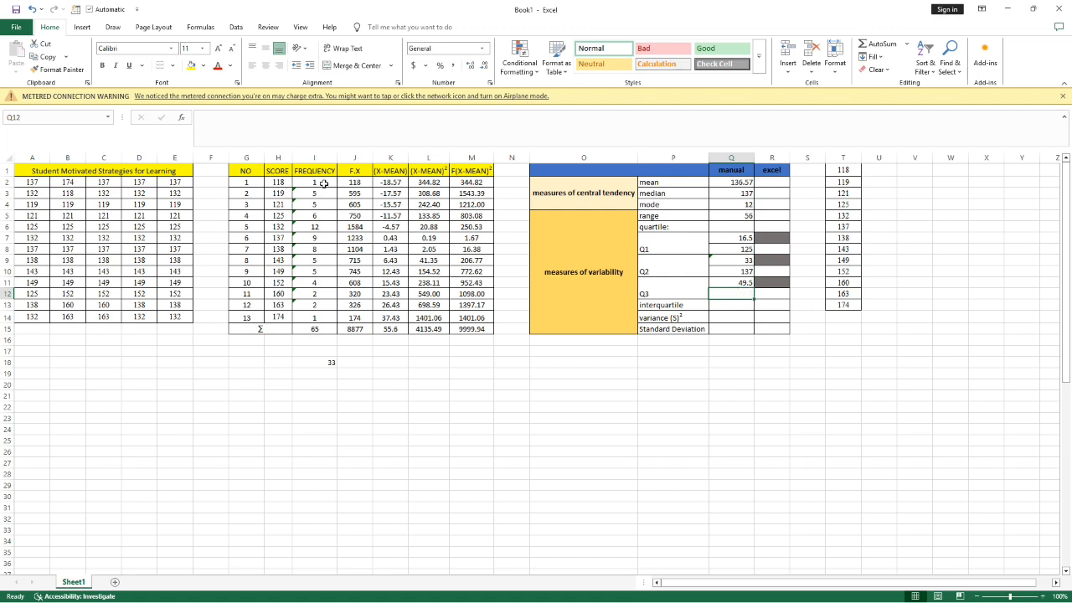
Check the cumulative frequency over I2:I9 and calculate the manual Q3 in Q12 with =(H9+H9)/2.
left_click_drag(324, 183, 319, 261)
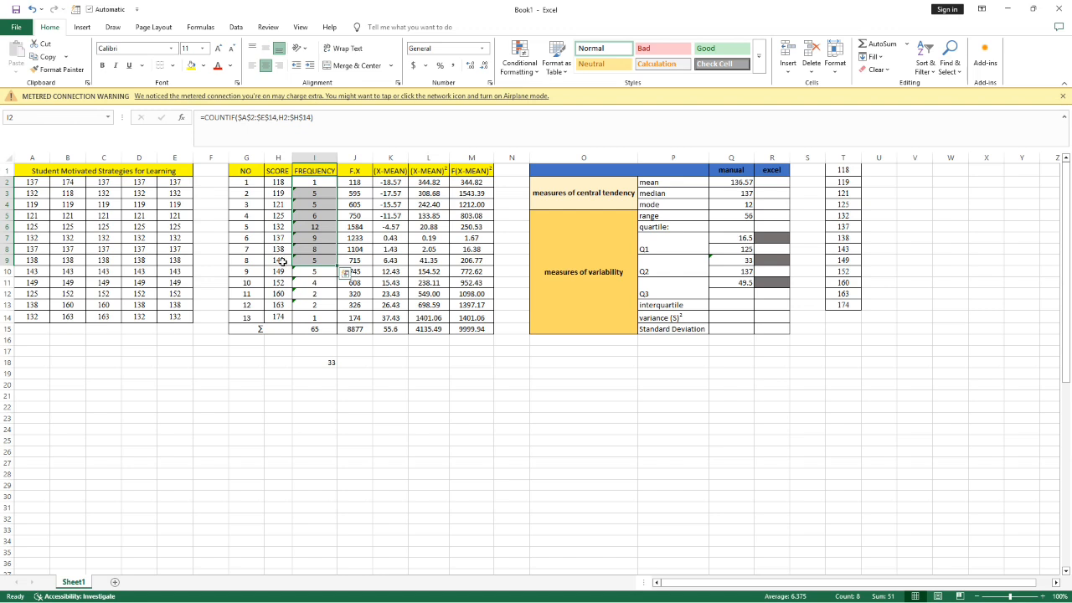
left_click(741, 293)
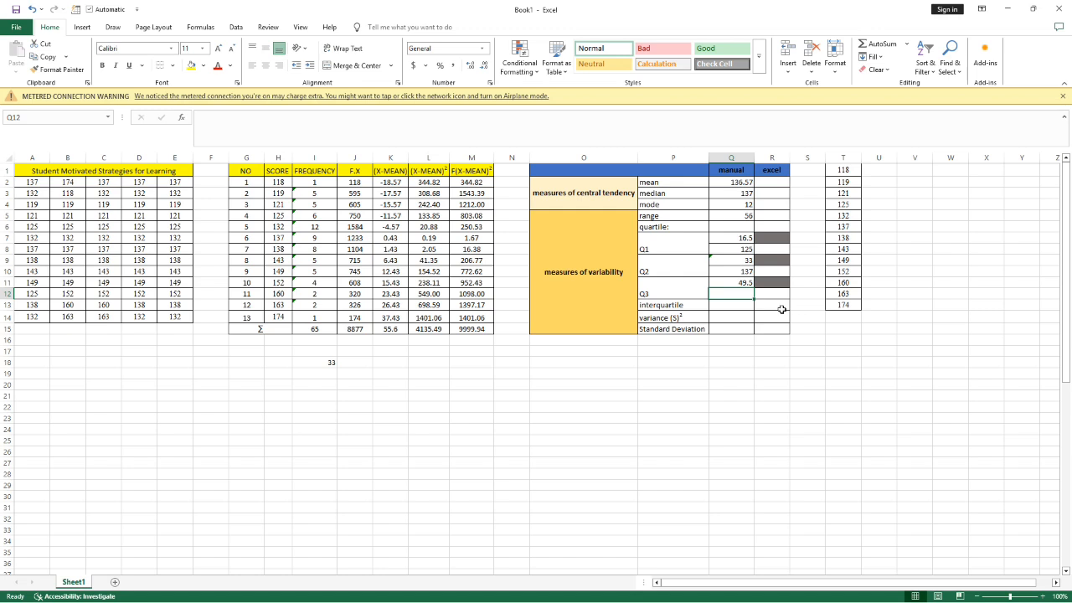
type("=")
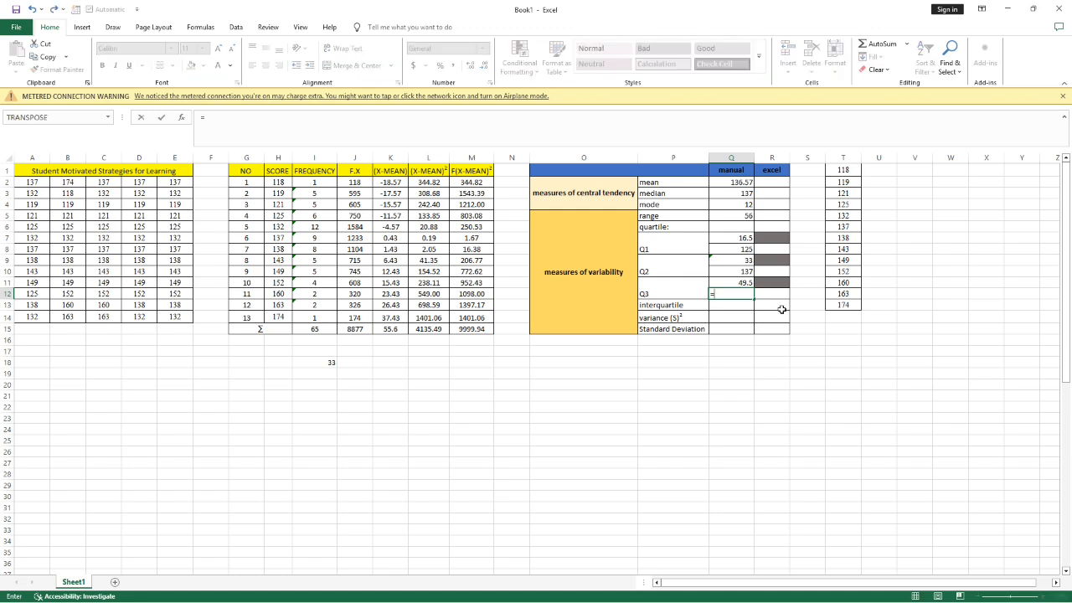
left_click(279, 262)
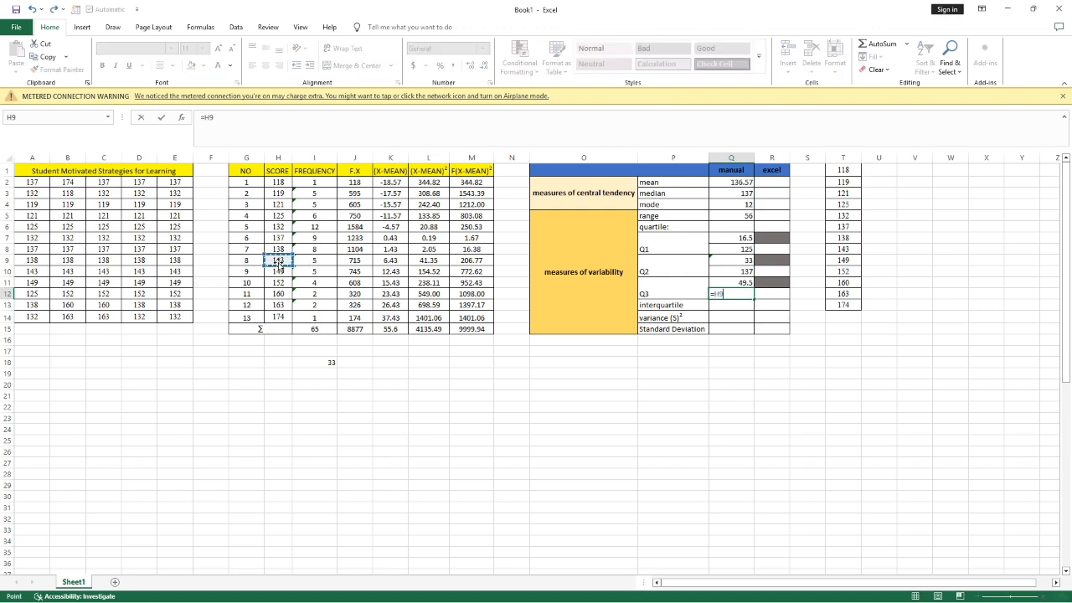
type("+")
left_click(279, 262)
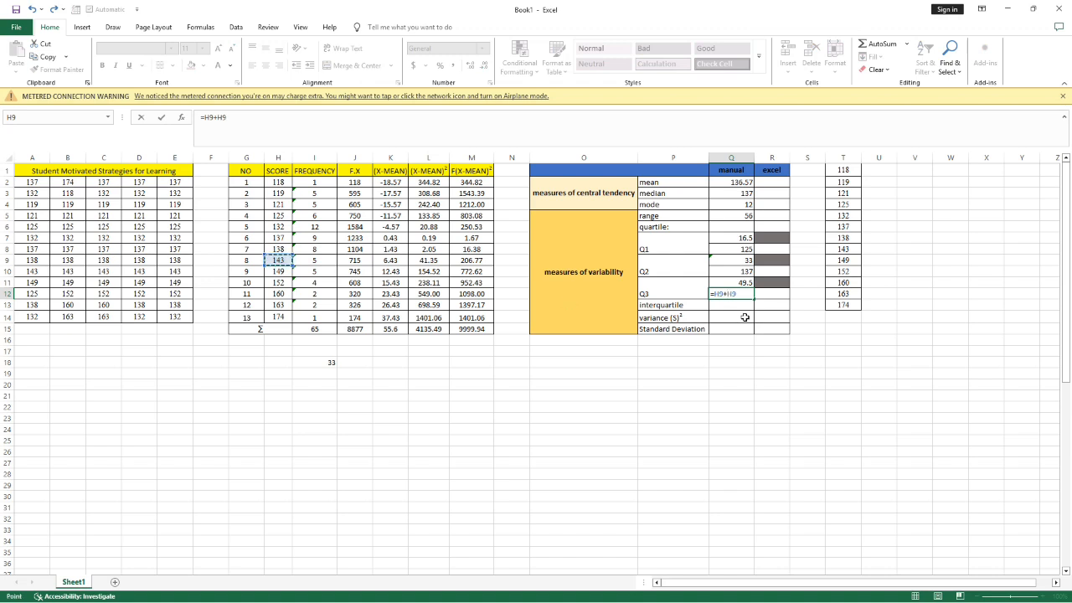
left_click(714, 294)
type("(")
key("Return")
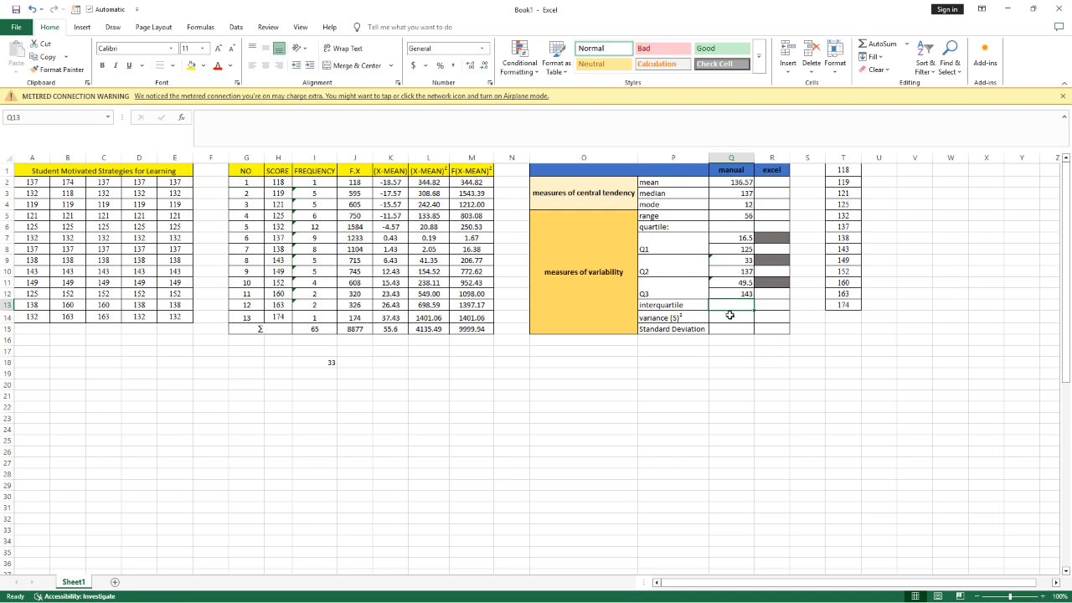
Calculate the manual interquartile range in Q13 by subtracting Q1 from Q3 with =Q12-Q8.
double_click(738, 304)
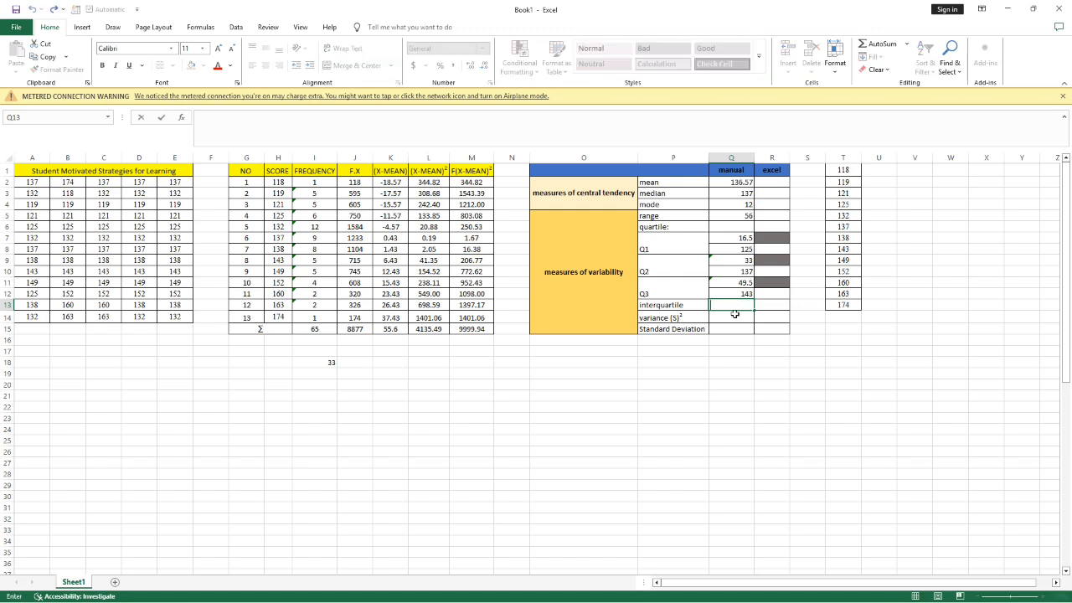
type("=")
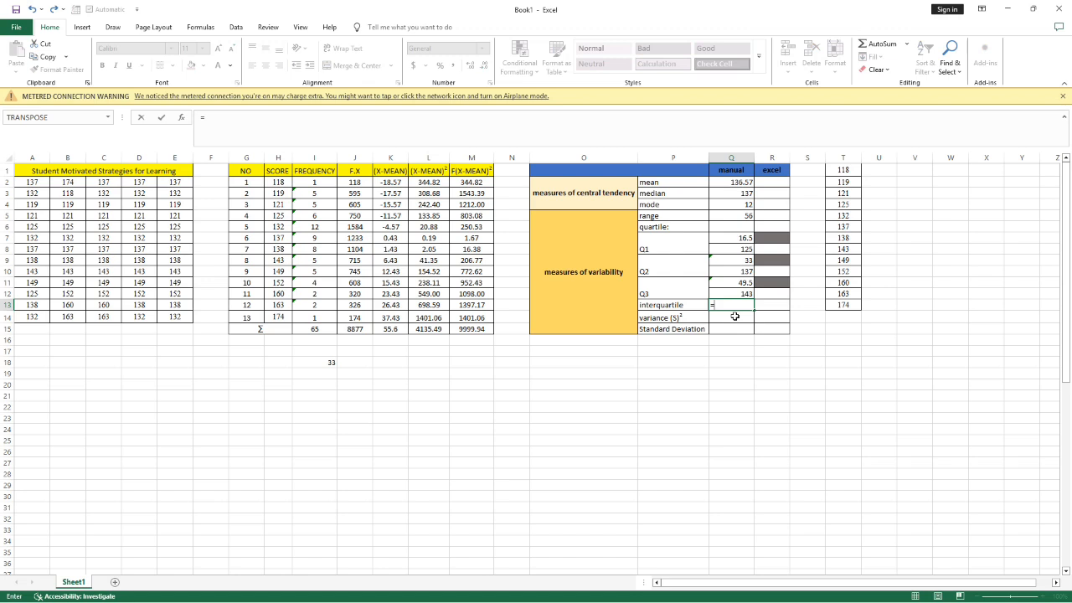
left_click(740, 294)
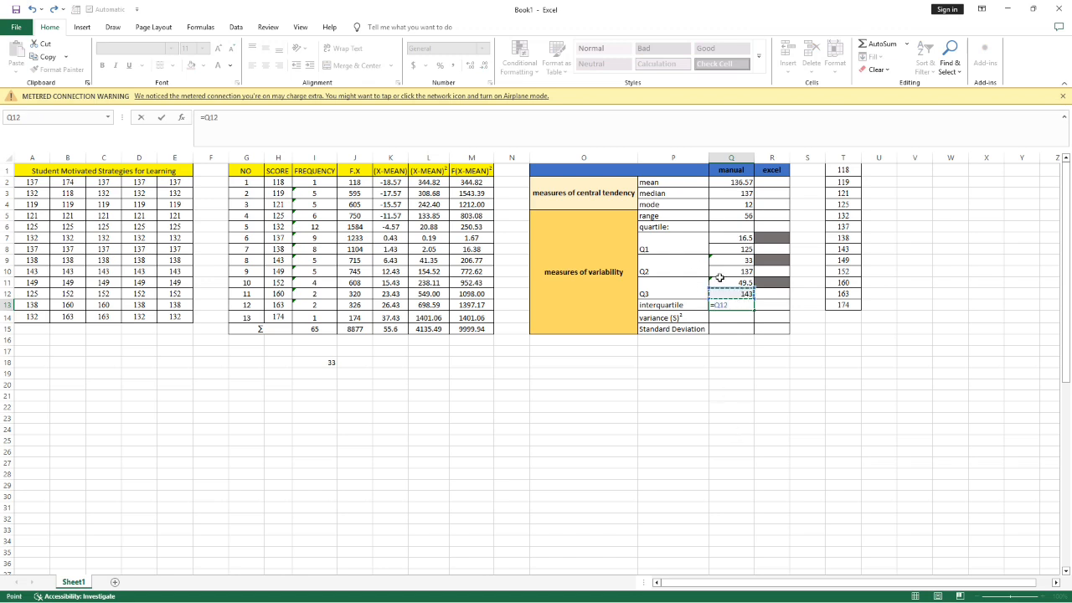
type("-")
left_click(745, 250)
key("Return")
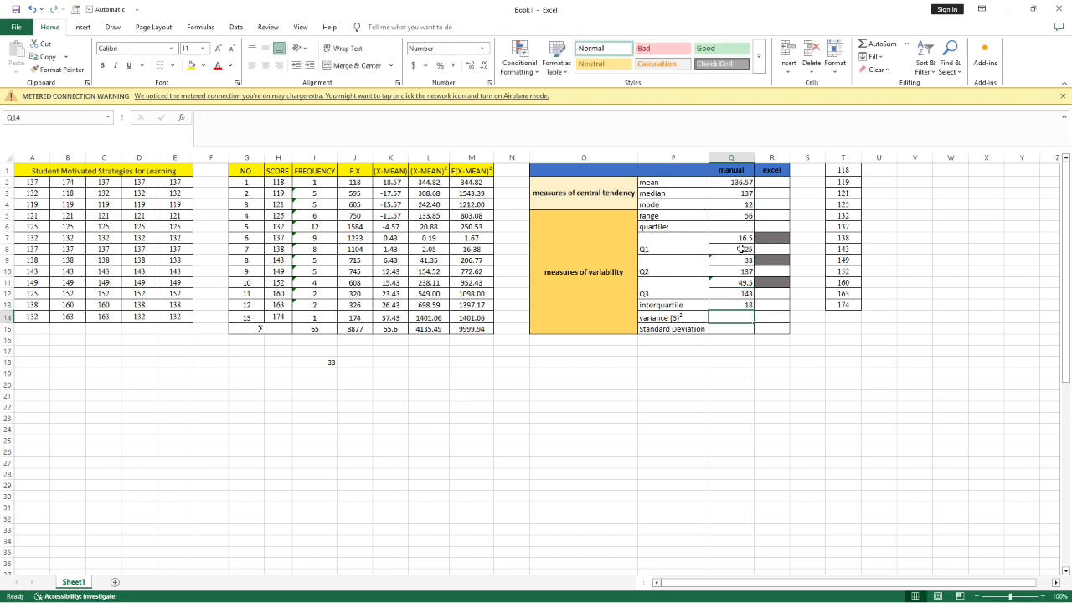
left_click(745, 305)
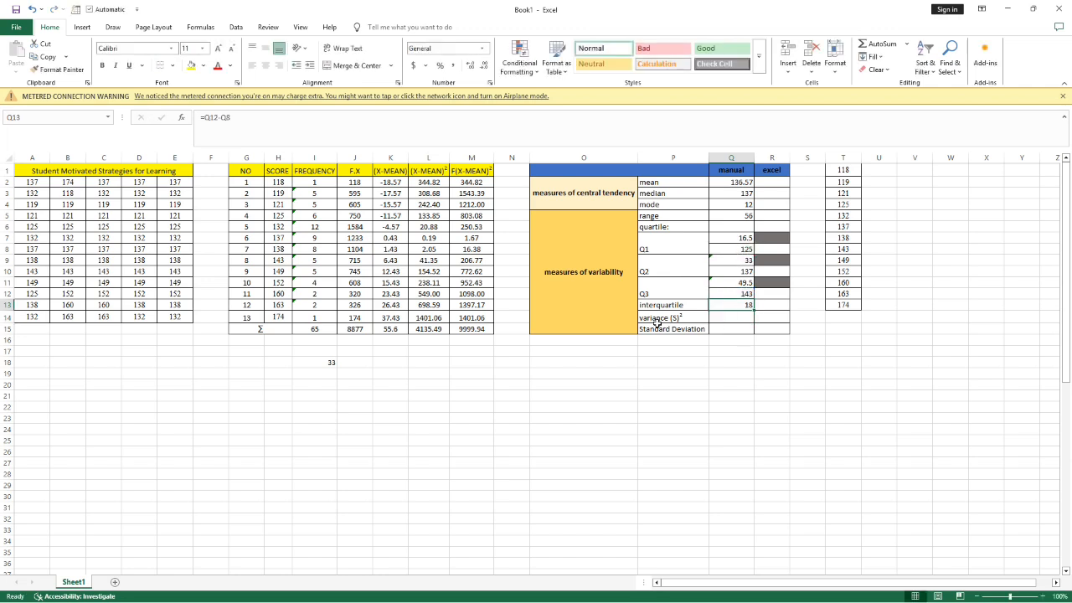
Calculate the manual variance in Q14 from the F(X-MEAN)² total and the frequency total with =M15/(I15-1).
double_click(725, 322)
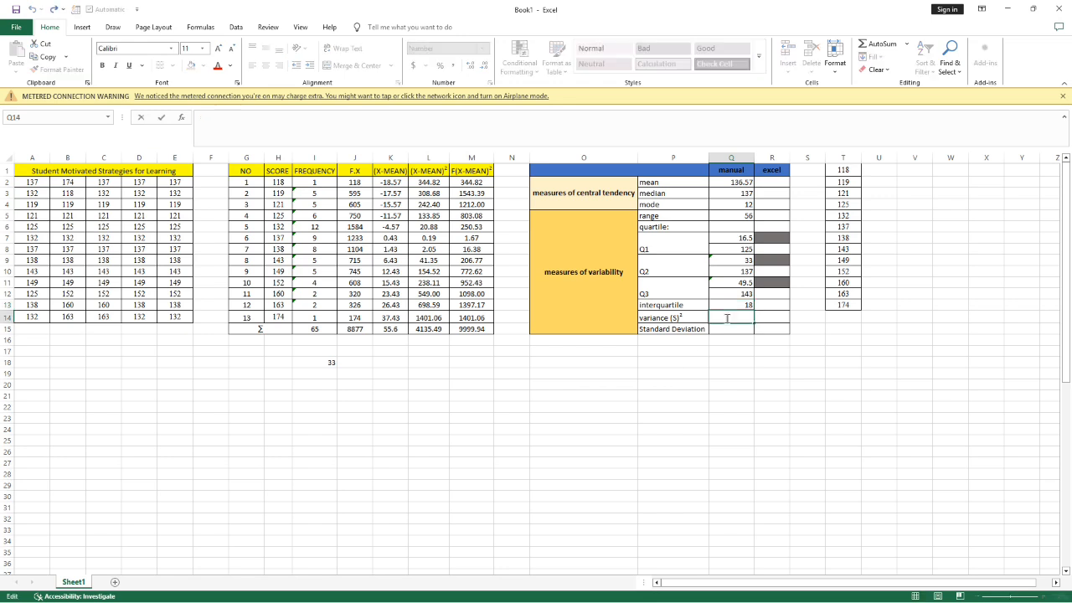
type("=")
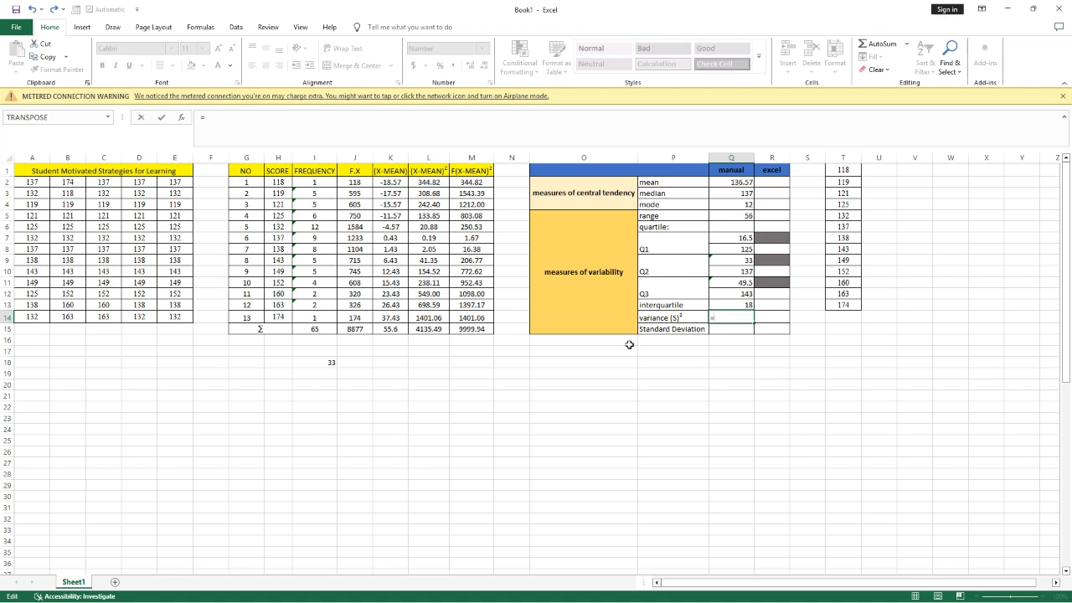
left_click(479, 329)
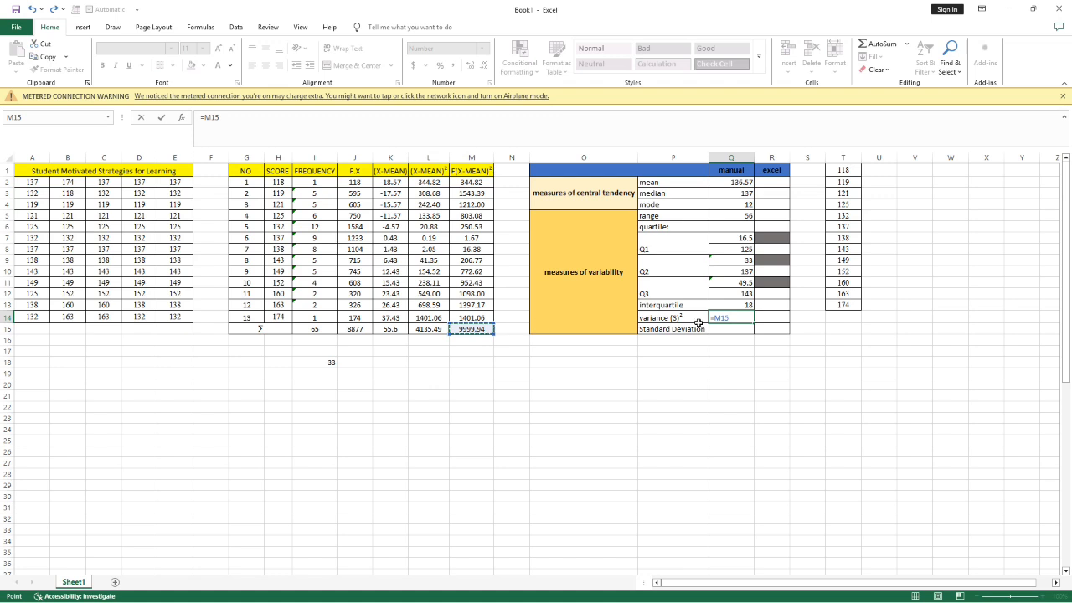
type("/(")
left_click(325, 328)
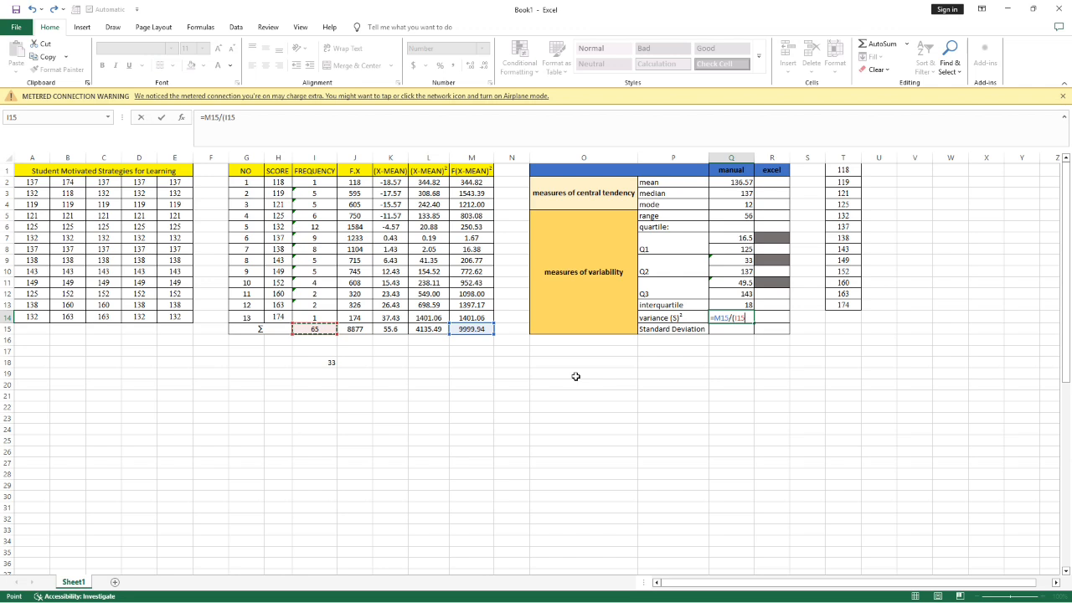
type("-1)")
key("Return")
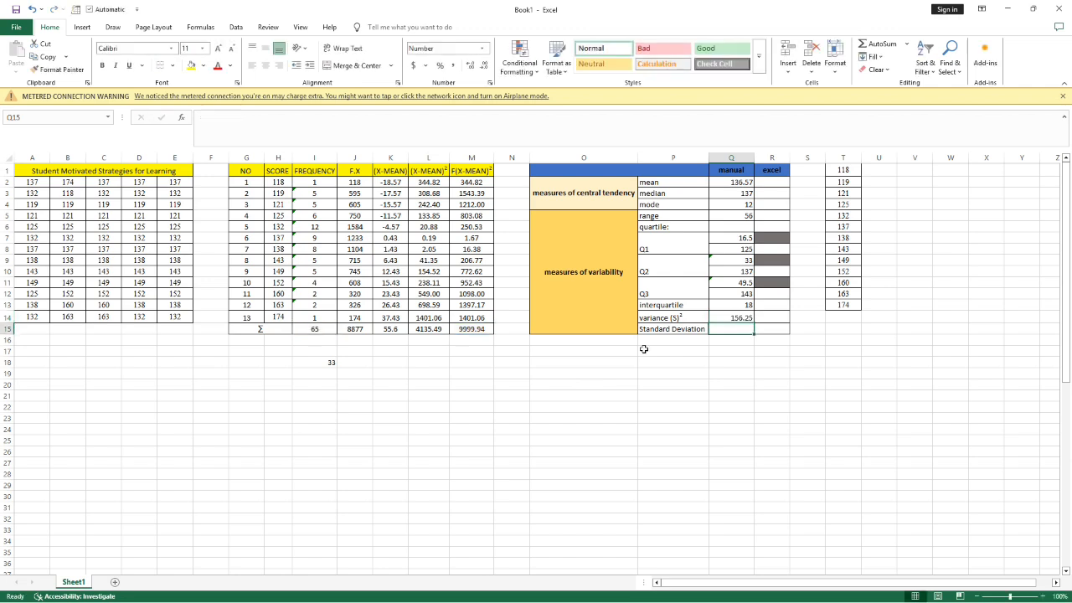
Calculate the manual standard deviation in Q15 as the square root of the variance with =Q14^(1/2).
double_click(731, 328)
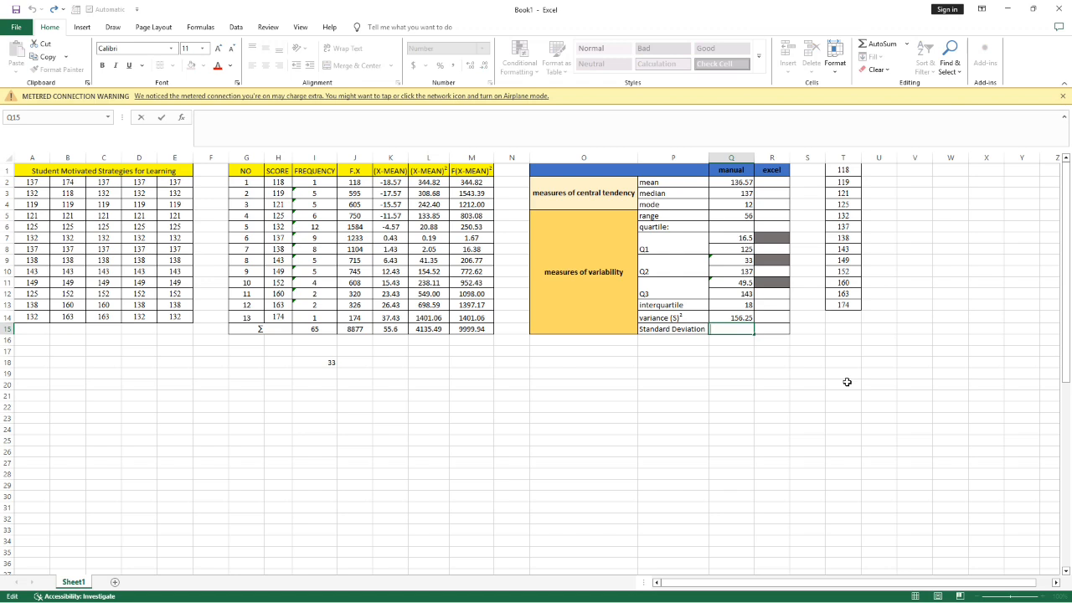
type("=")
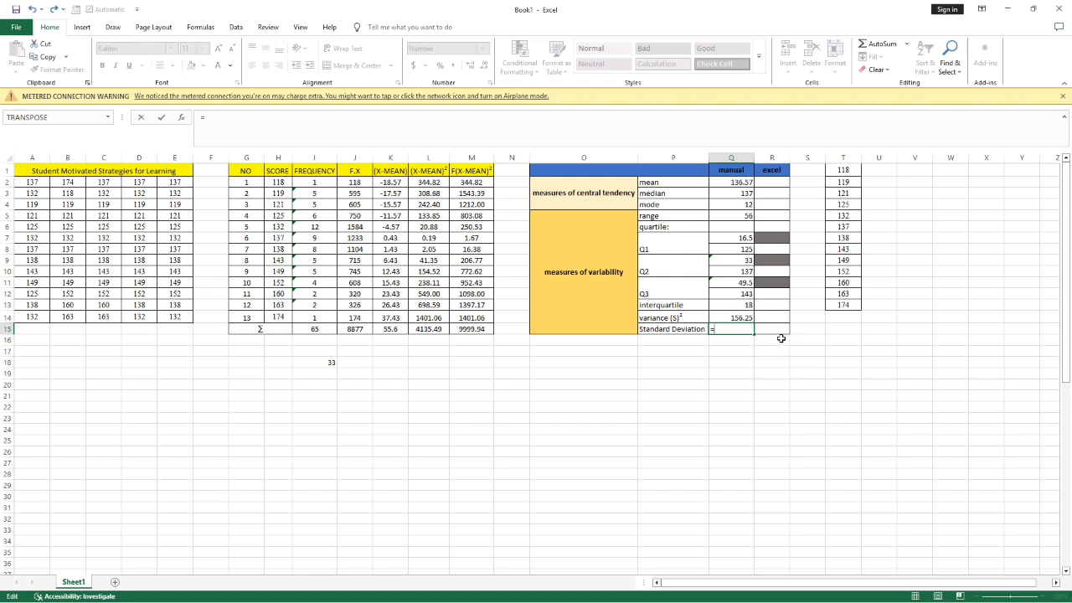
left_click(737, 318)
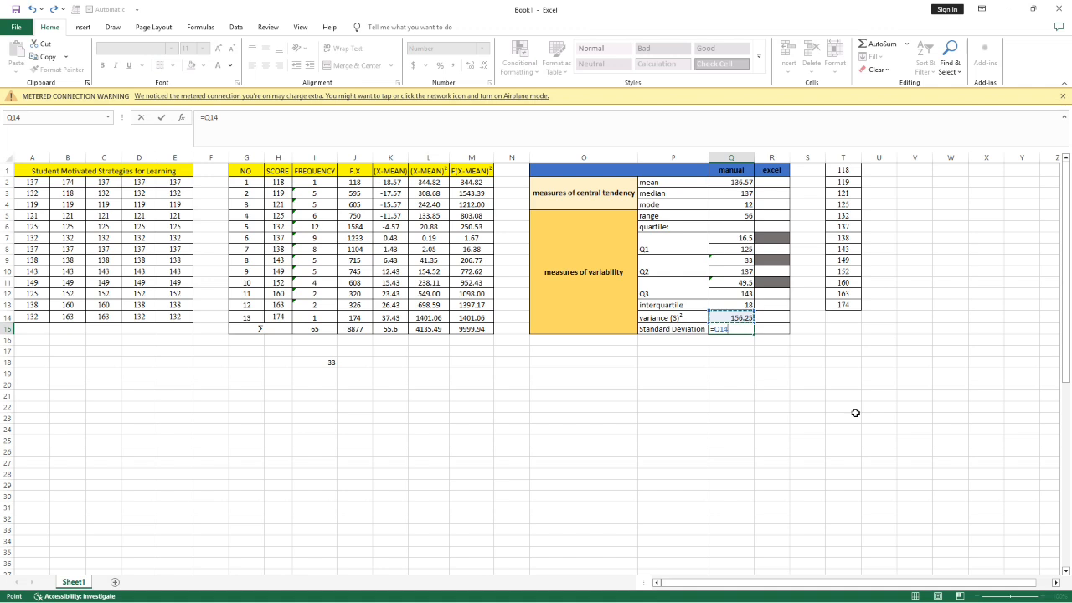
type("^(1/2")
key("Return")
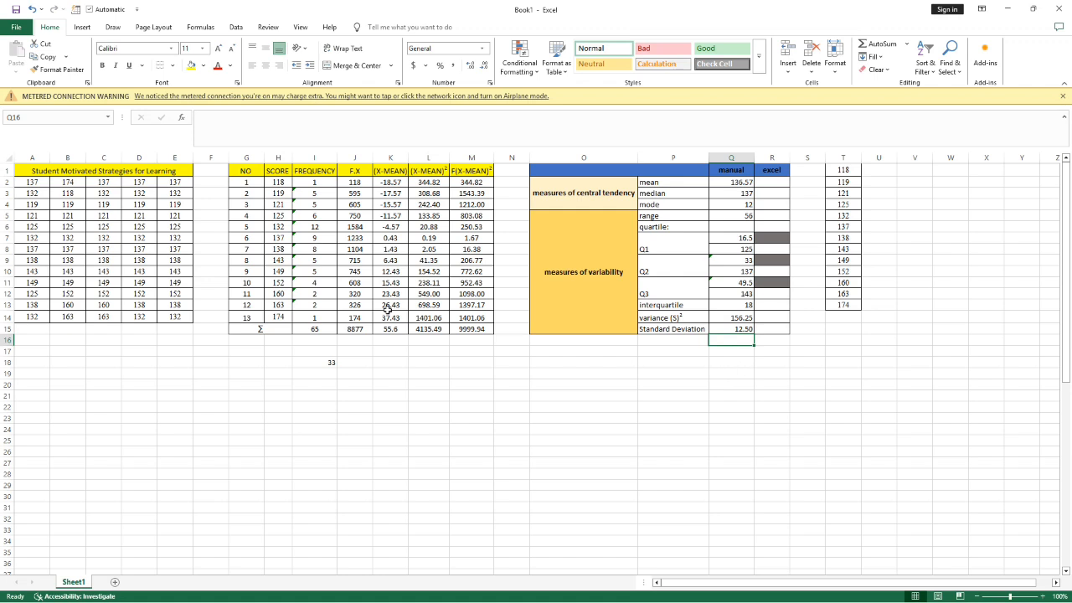
Insert the recommended Scatter chart of the scores and frequencies in H2:I14 and place it below the tables.
left_click_drag(278, 182, 327, 316)
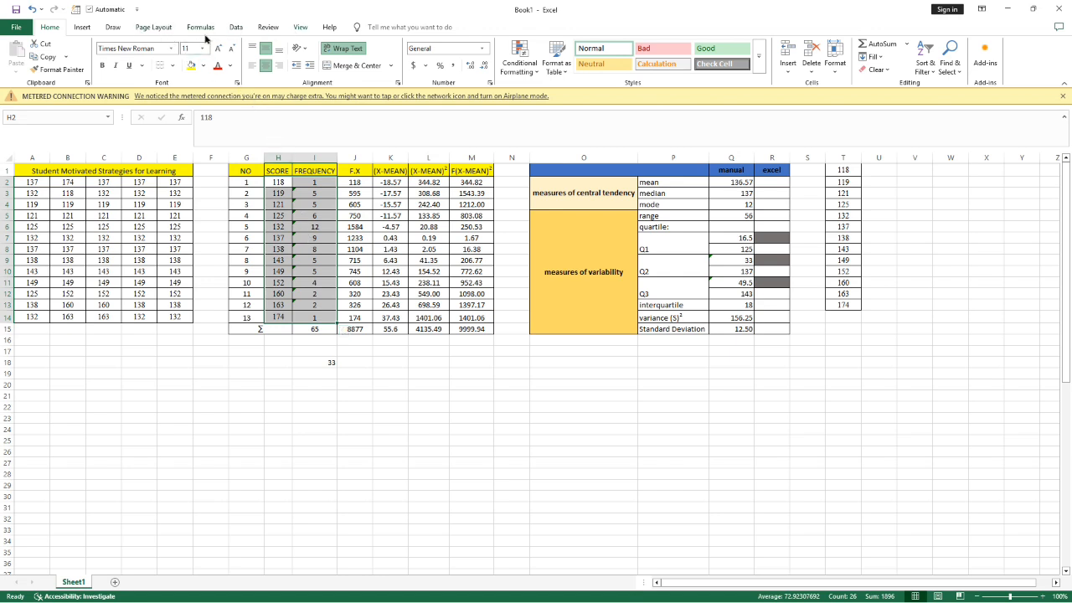
left_click(87, 29)
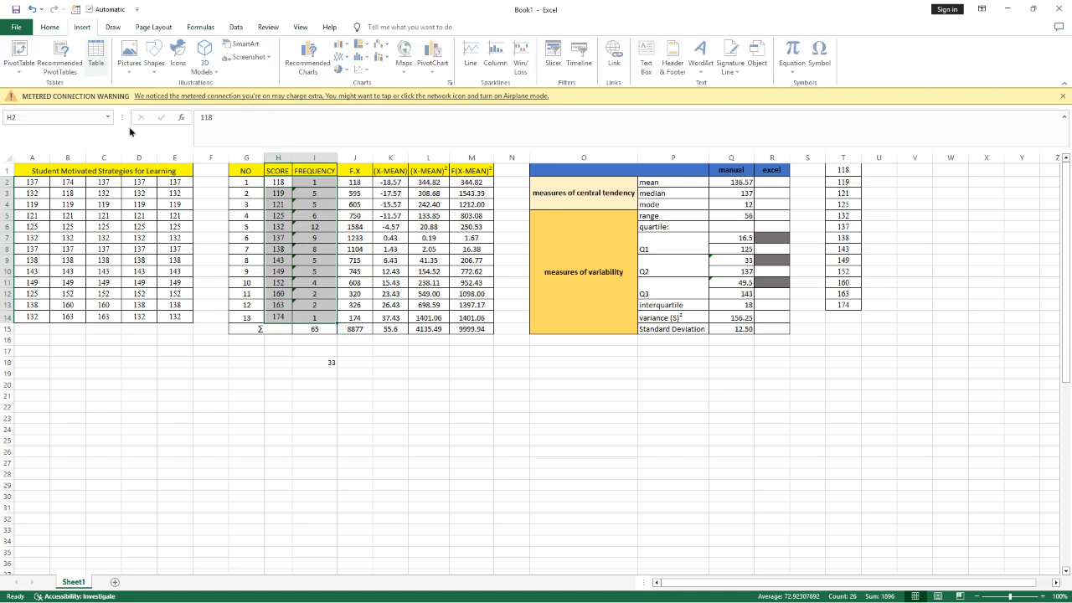
left_click(310, 58)
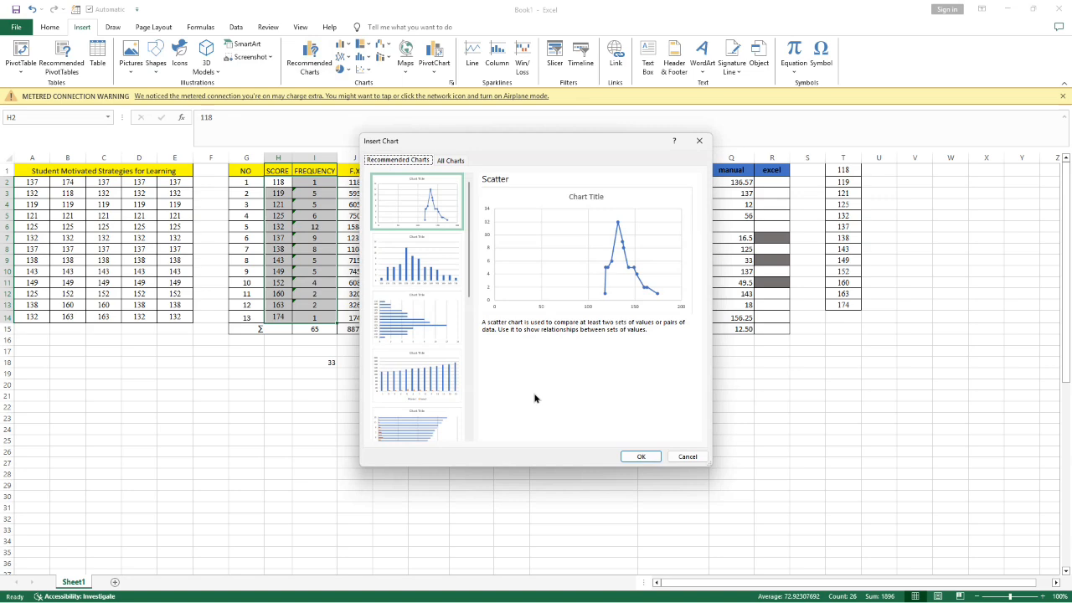
left_click(635, 456)
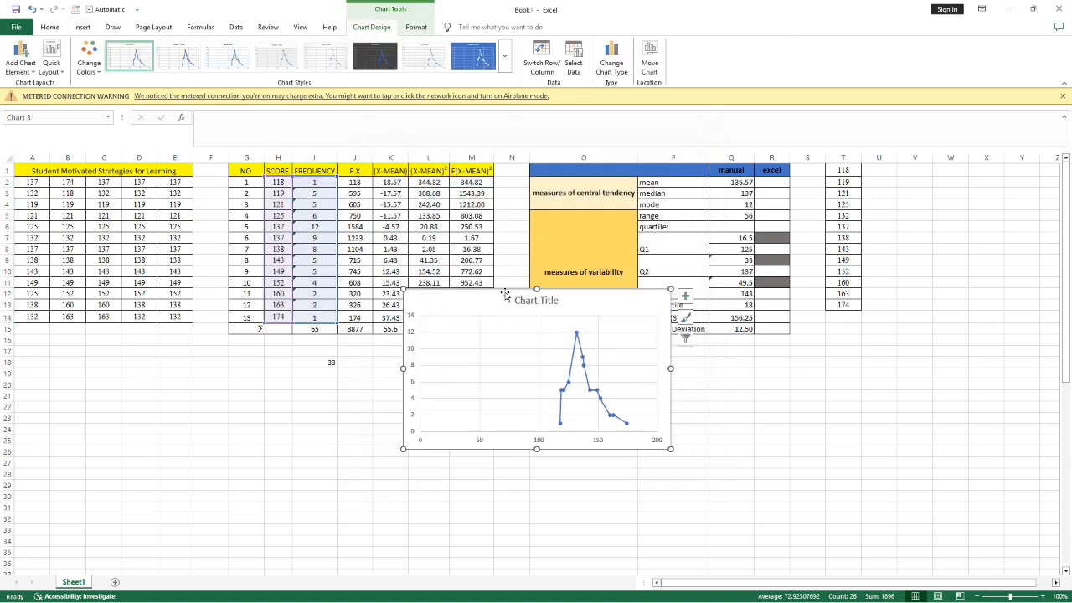
left_click_drag(505, 296, 522, 339)
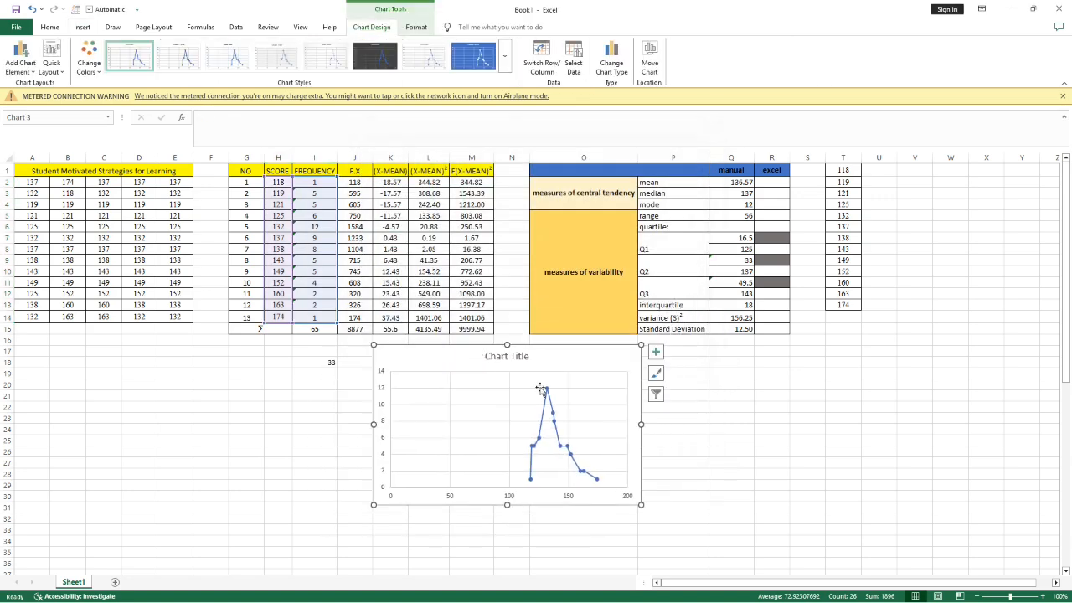